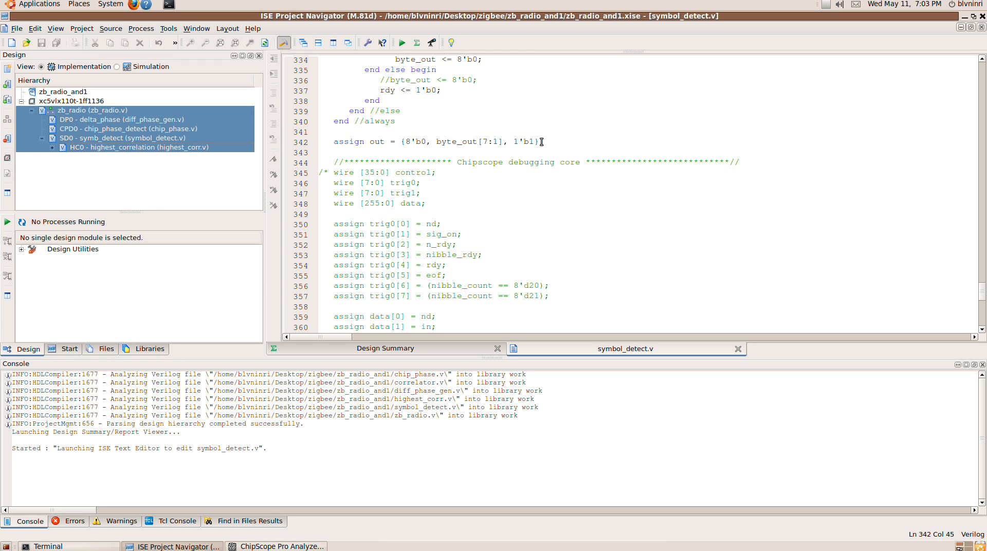
# Examine the out assignment on line 342 of symbol_detect.v and select the zb_radio module in the design hierarchy
pyautogui.hotkey('shift', 'Home')
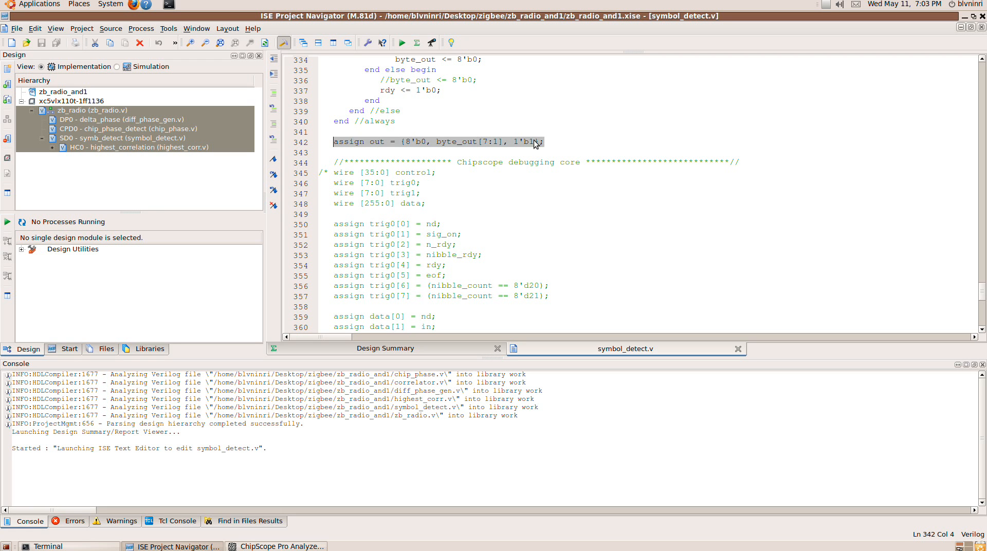
pyautogui.click(558, 142)
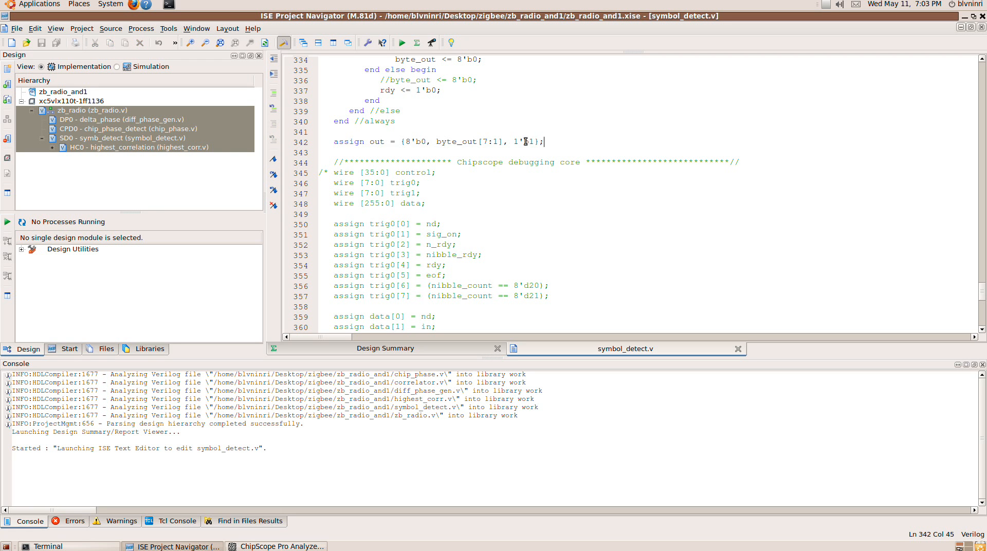
pyautogui.click(89, 110)
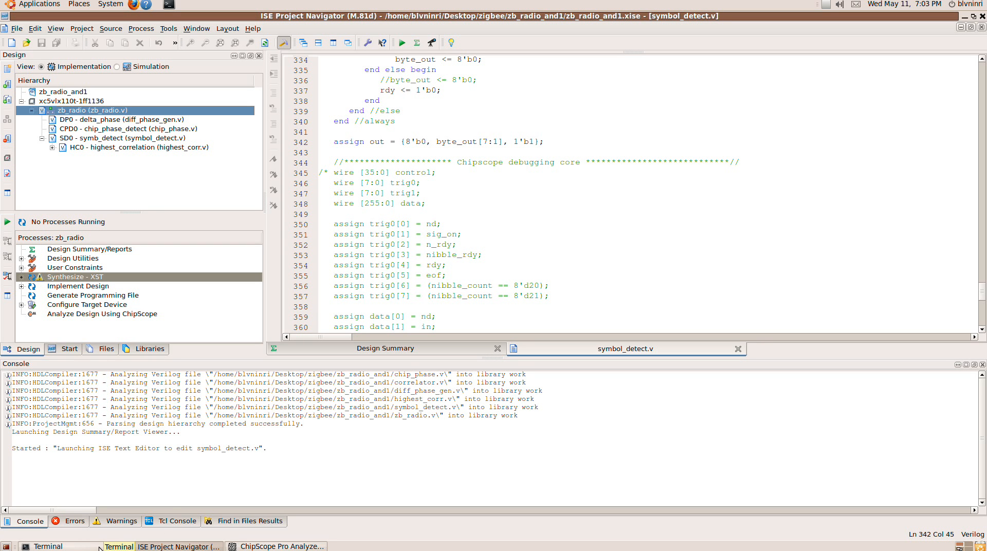
# Switch to the terminal, launch PlanAhead with the planAhead command, and dismiss the XilinxNotify message
pyautogui.click(62, 547)
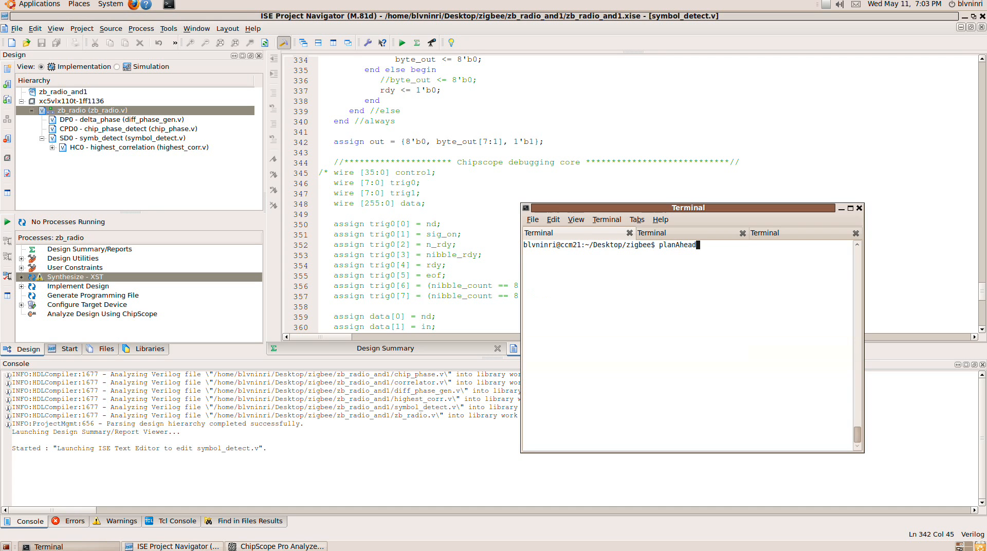
pyautogui.press('Return')
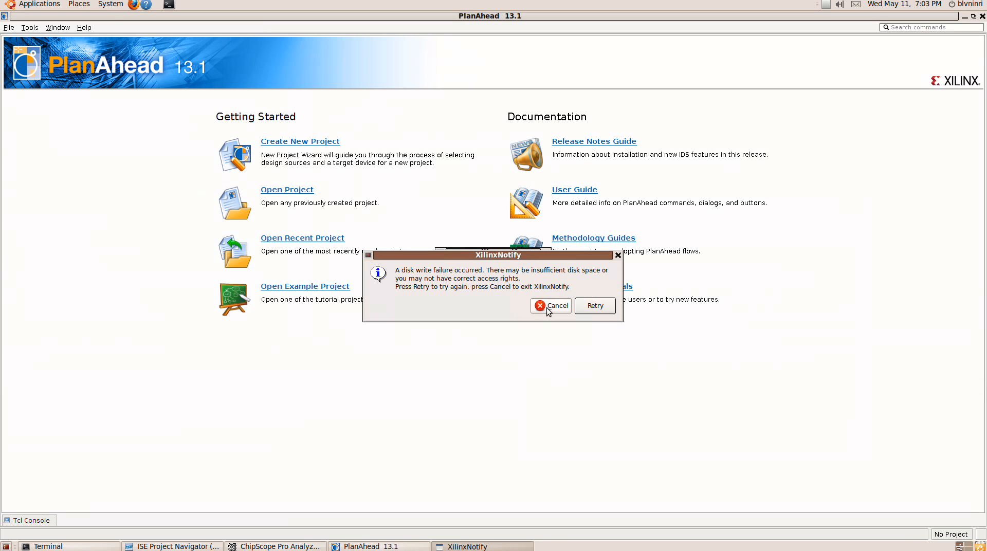
pyautogui.click(549, 310)
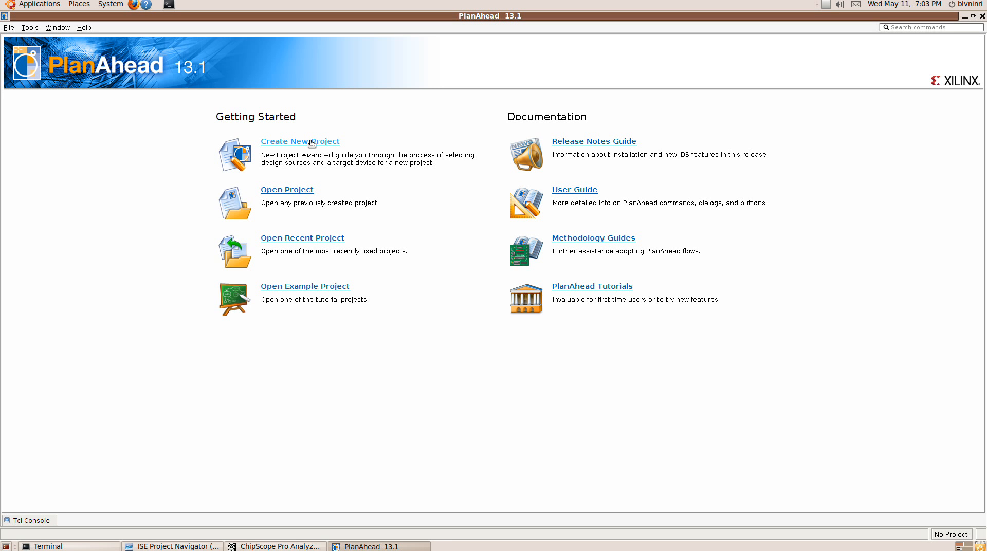
# Start a new project named planAhead, stored in the zigbee folder
pyautogui.click(312, 144)
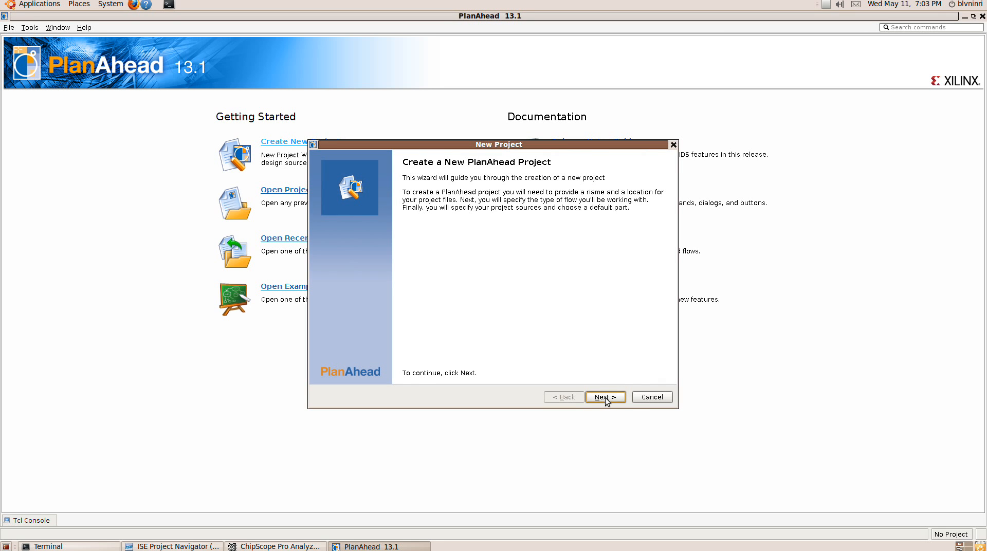
pyautogui.click(606, 397)
pyautogui.moveTo(406, 193); pyautogui.dragTo(370, 192)
pyautogui.write('planAhead')
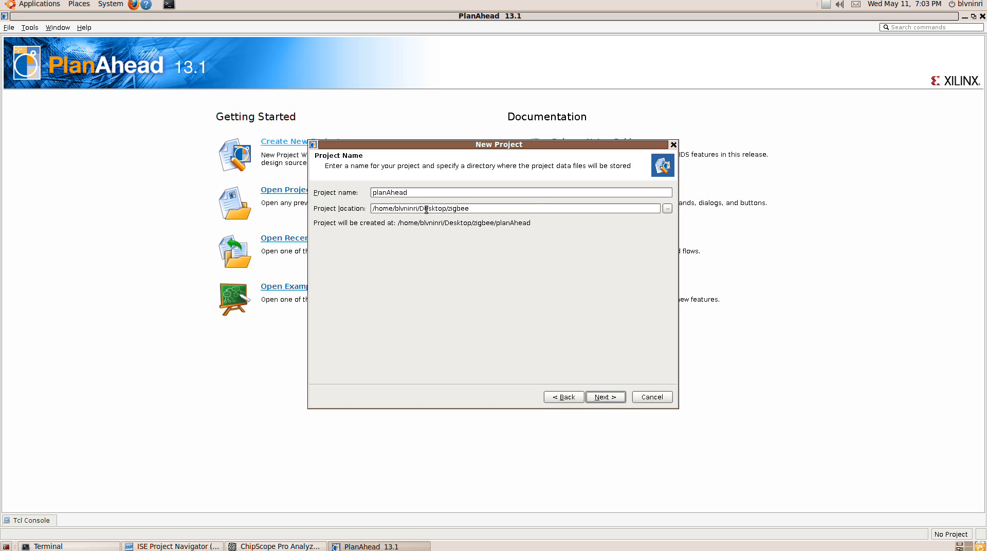
pyautogui.click(610, 399)
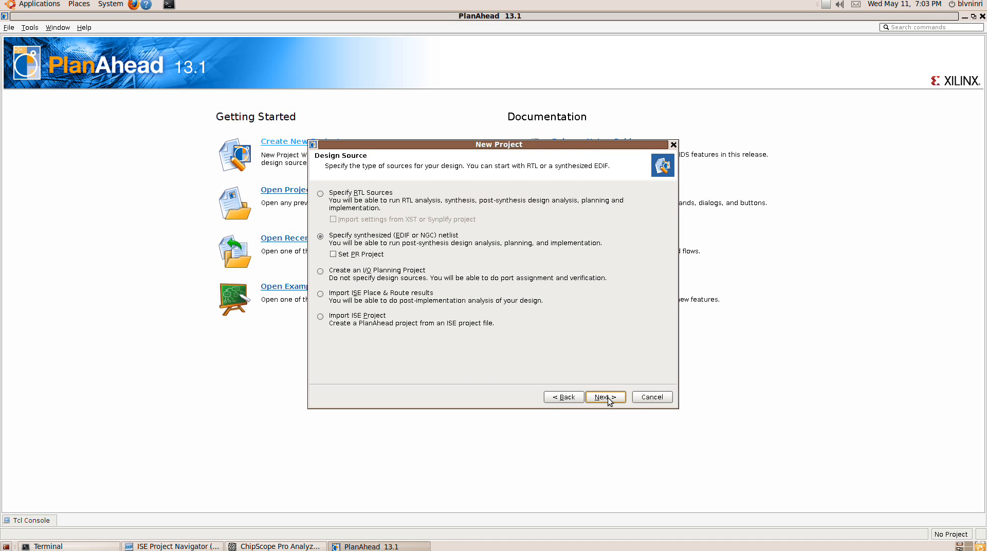
# Set the synthesized-netlist project as a PR project and choose top.ngc from the zigbee folder as its top netlist
pyautogui.click(334, 254)
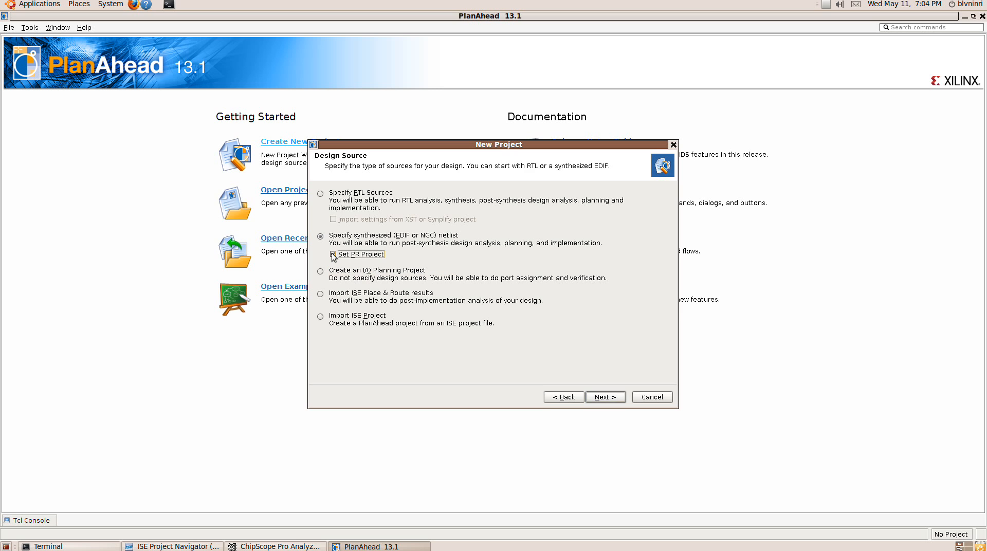
pyautogui.click(611, 398)
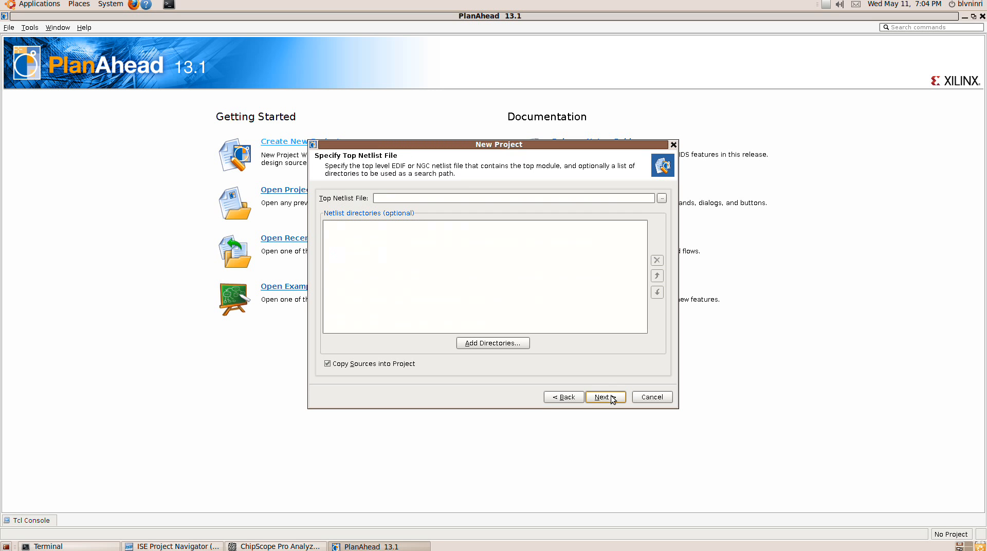
pyautogui.click(666, 200)
pyautogui.click(238, 327)
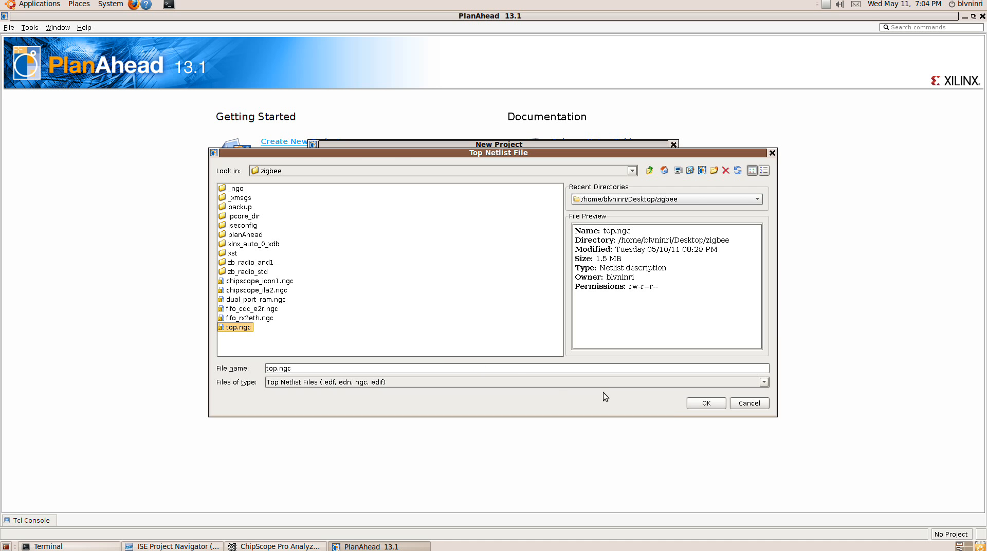
pyautogui.click(705, 403)
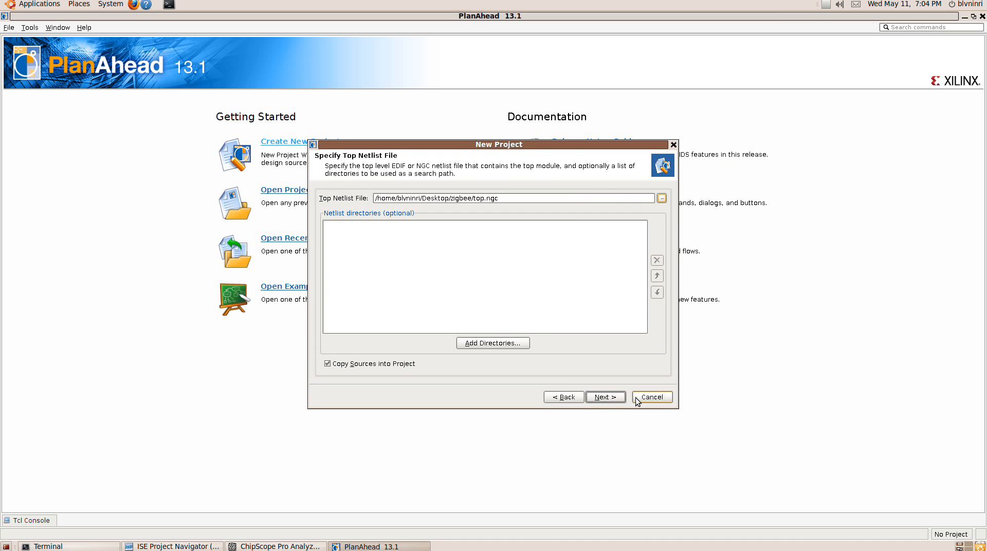
pyautogui.click(609, 399)
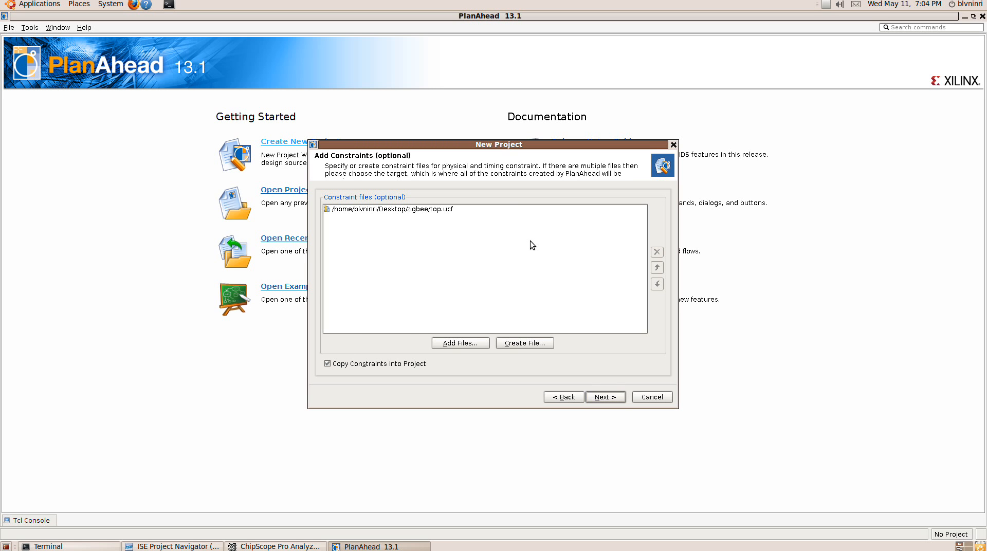
# Accept the top.ucf constraints file and the default part xc5vlx110tff1136-1, and create the project
pyautogui.click(606, 397)
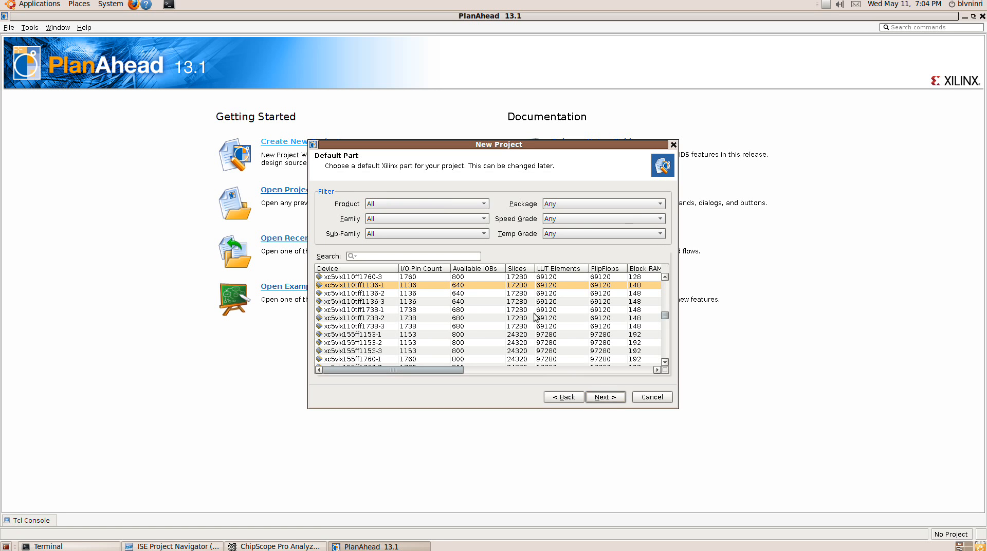
pyautogui.click(606, 398)
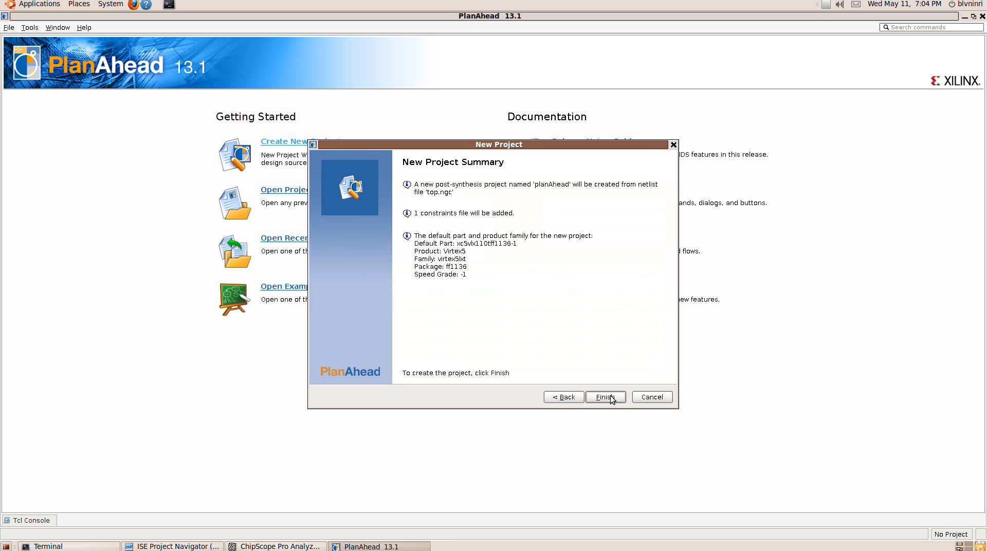
pyautogui.click(606, 397)
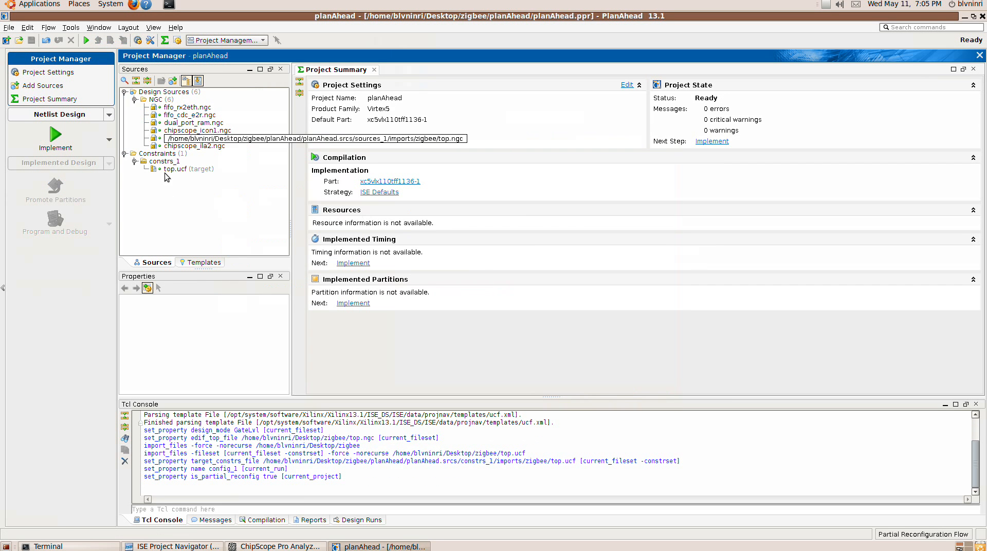
# Open the netlist design and expand the ZR0 (zb_radio) instance in the netlist tree
pyautogui.click(166, 138)
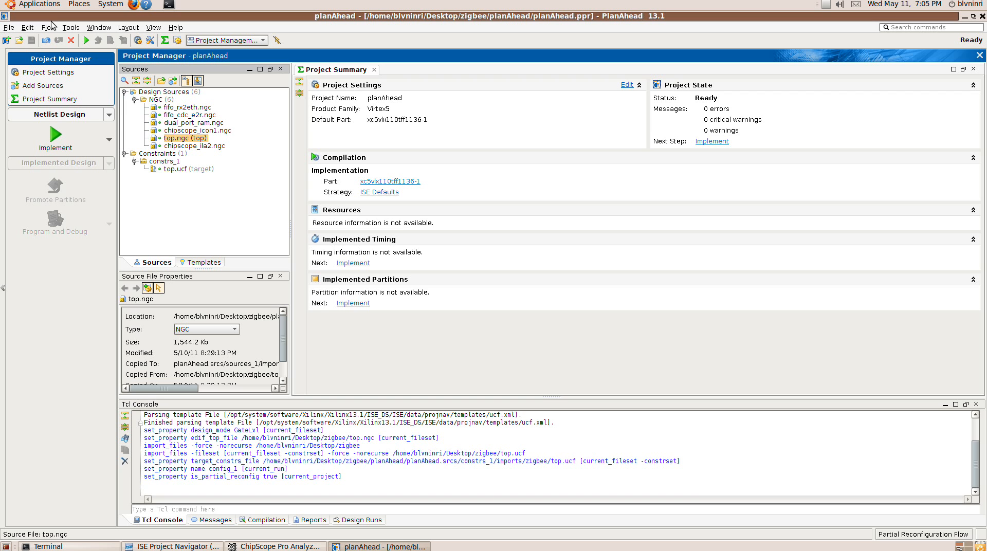
pyautogui.click(50, 28)
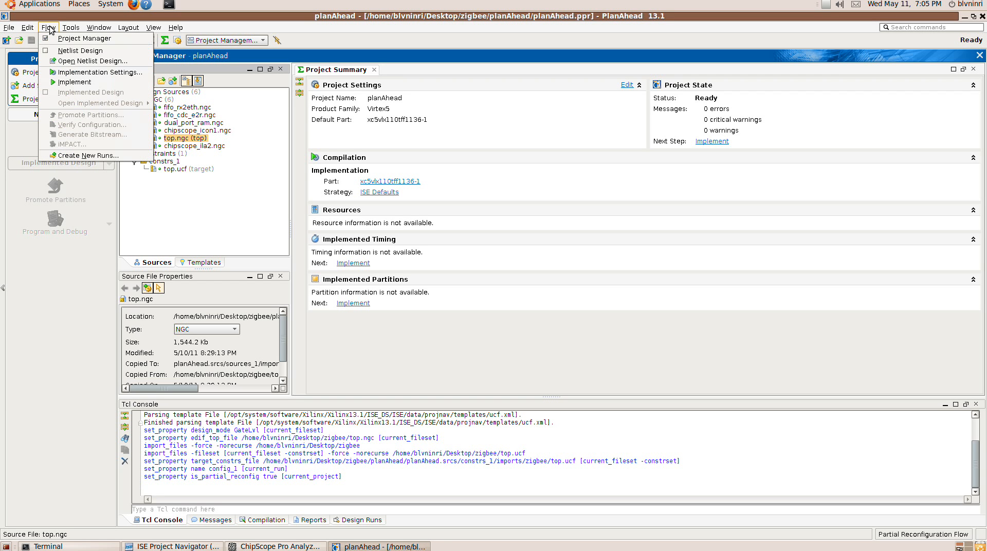
pyautogui.click(82, 51)
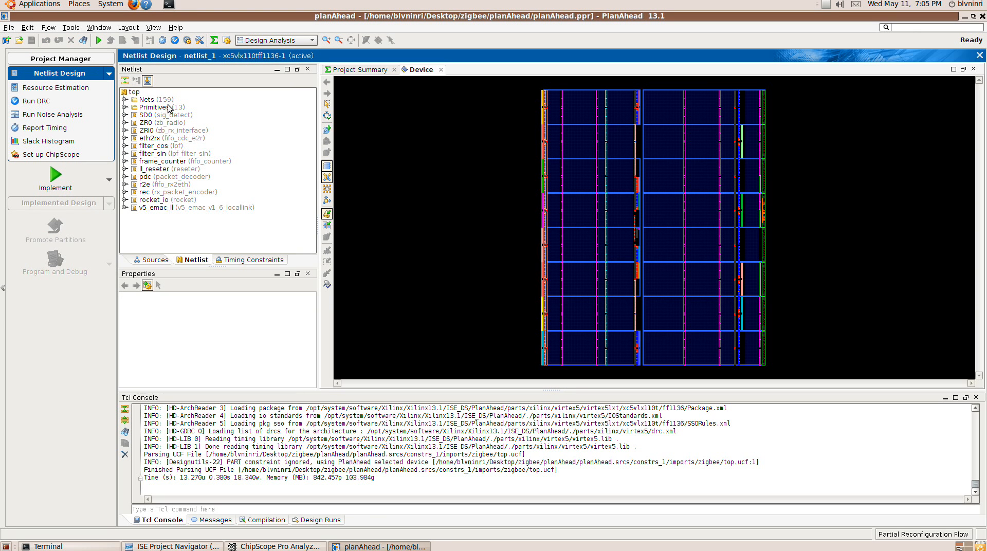
pyautogui.click(149, 123)
pyautogui.click(124, 123)
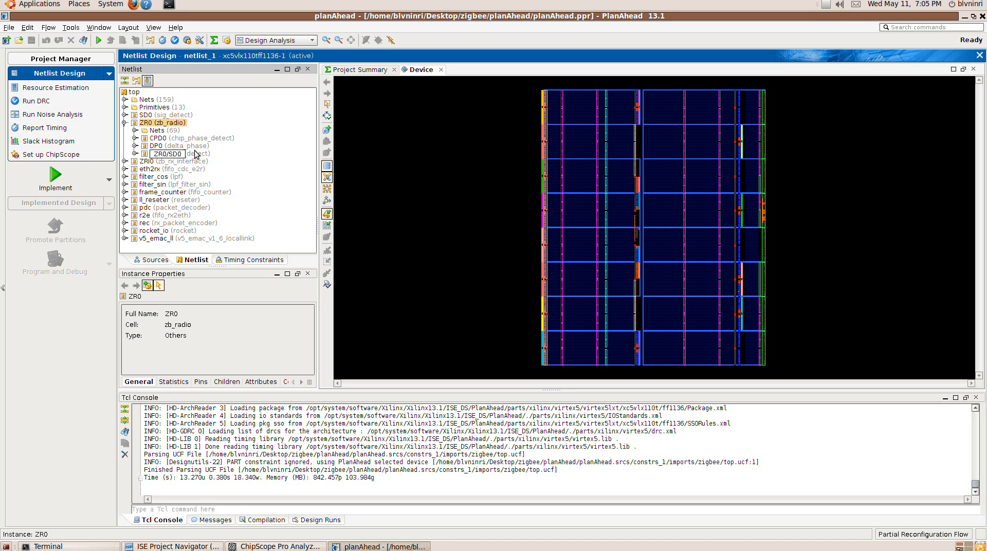
# Set instance ZR0 as a reconfigurable partition with its first reconfigurable module named zb_working
pyautogui.rightClick(182, 126)
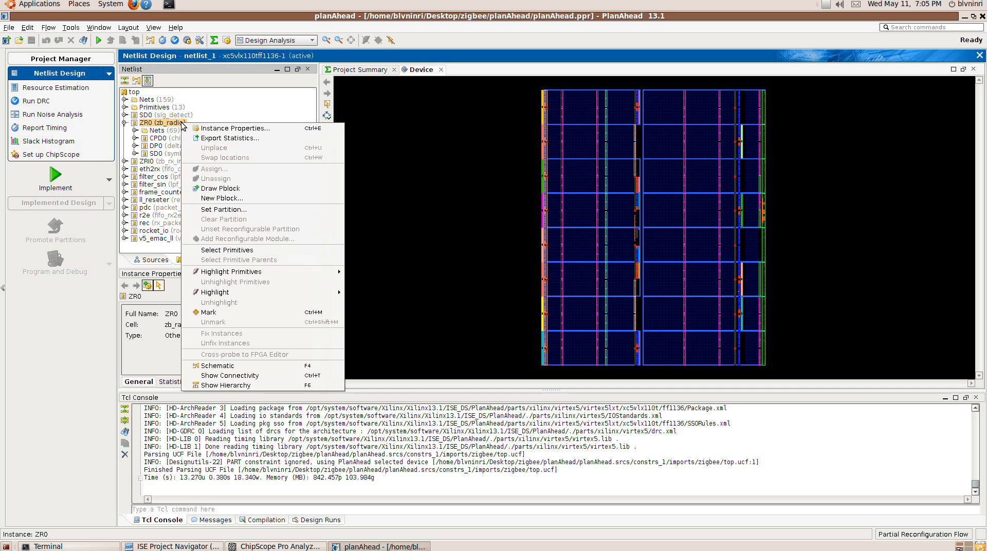
pyautogui.click(231, 211)
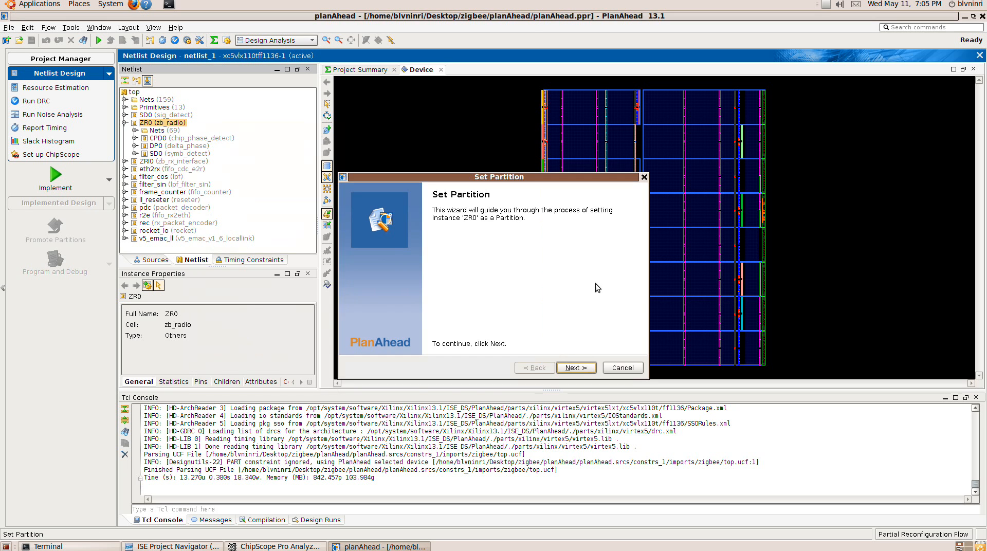
pyautogui.click(583, 373)
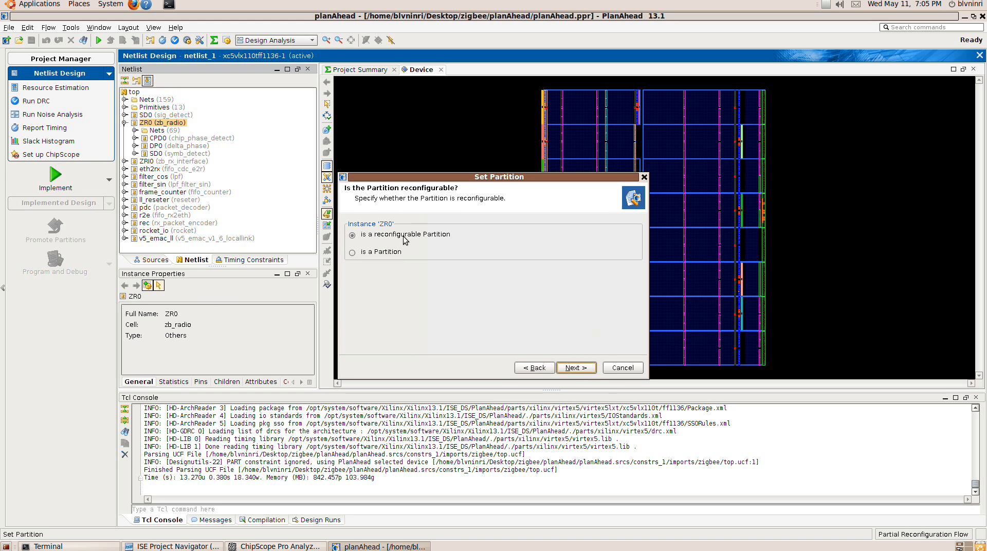
pyautogui.click(590, 370)
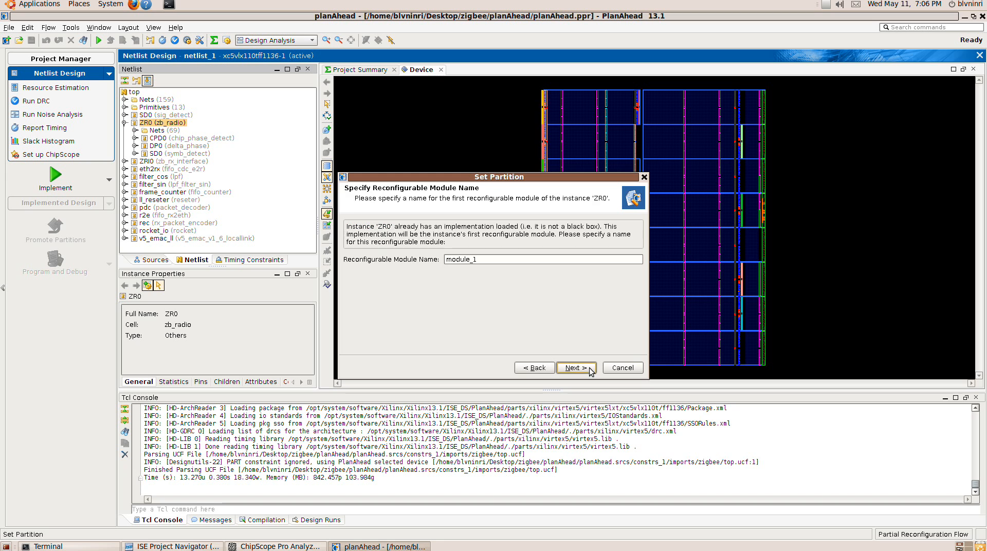
pyautogui.moveTo(487, 259); pyautogui.dragTo(362, 262)
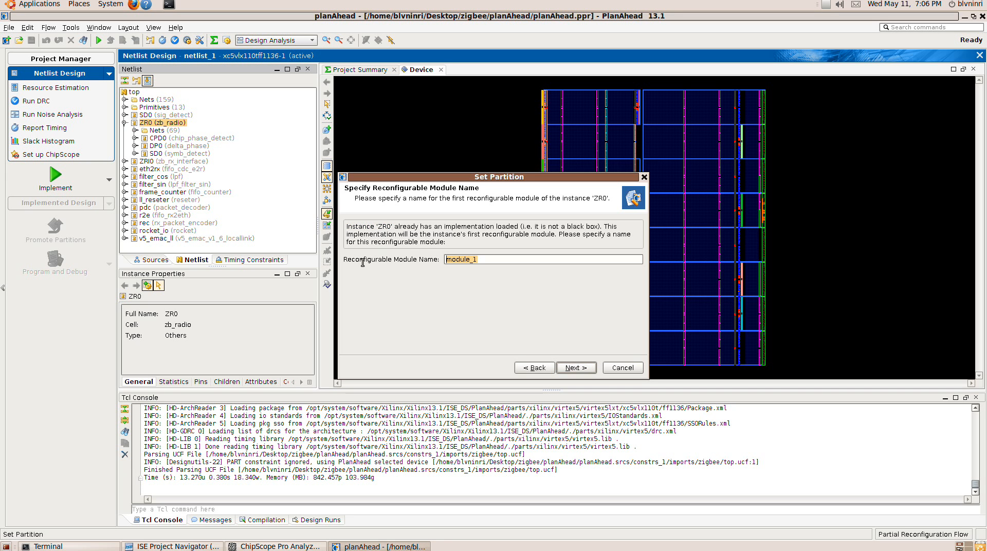
pyautogui.write('zb_working')
pyautogui.click(573, 369)
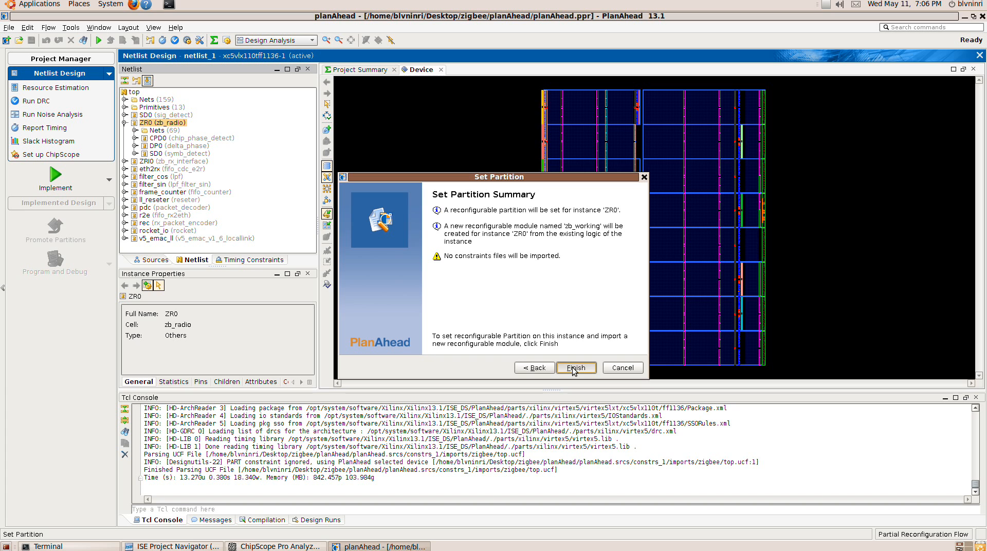
pyautogui.click(574, 368)
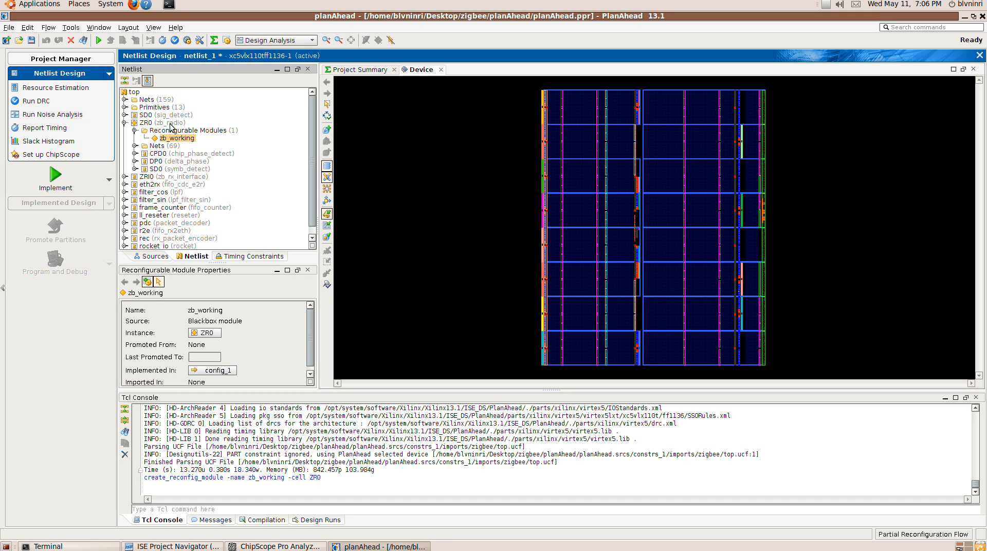
# Save the netlist design and start adding a reconfigurable module to ZR0, named zb_and1 with its netlist already available
pyautogui.click(142, 124)
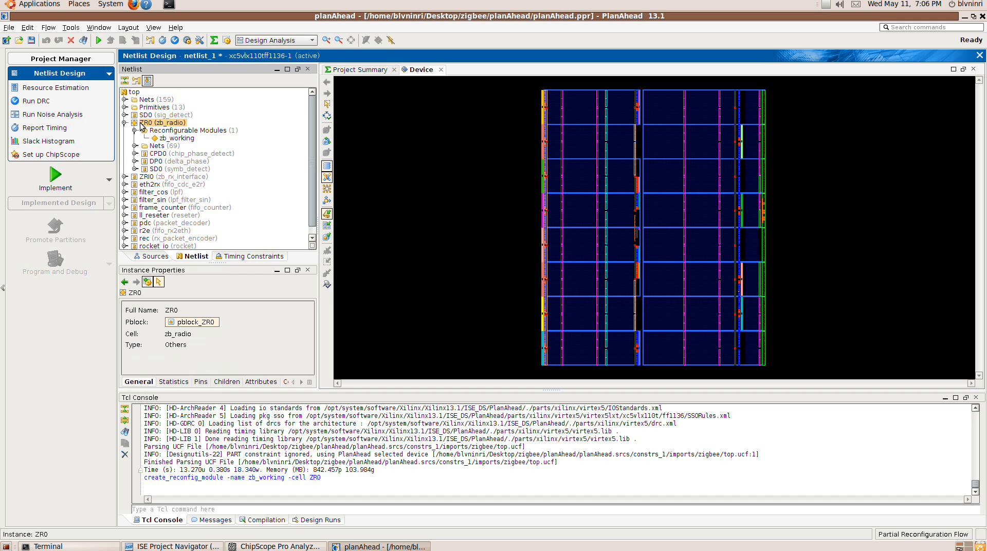
pyautogui.rightClick(147, 125)
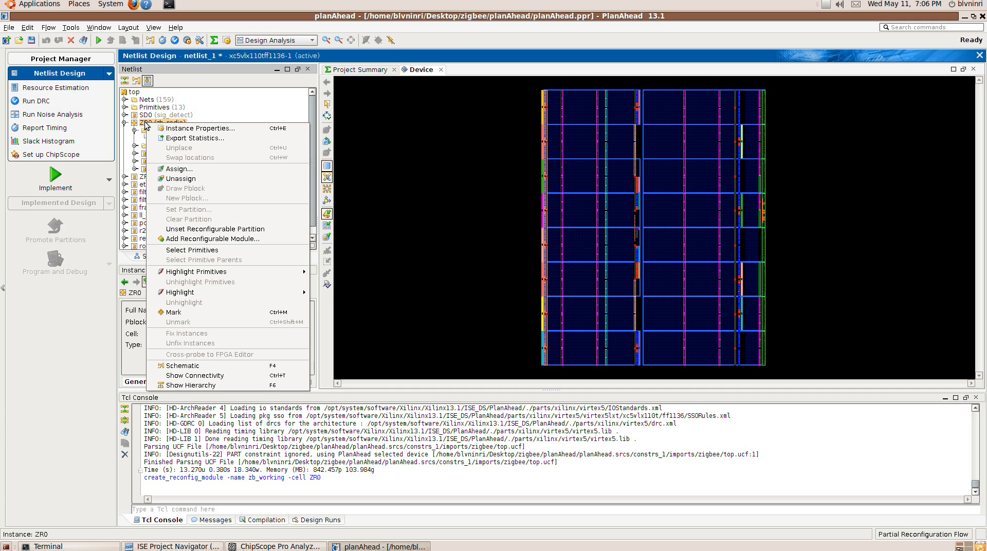
pyautogui.click(201, 239)
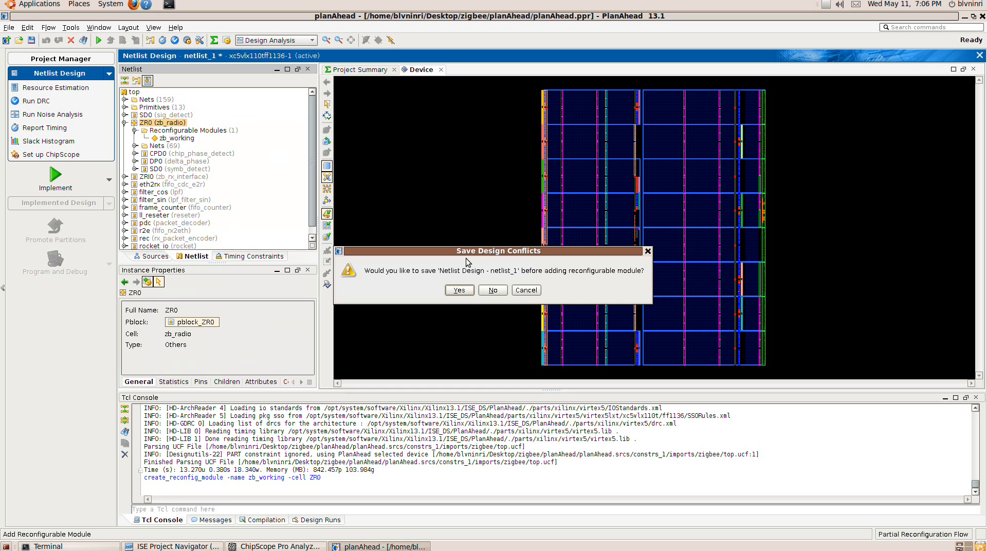
pyautogui.click(462, 289)
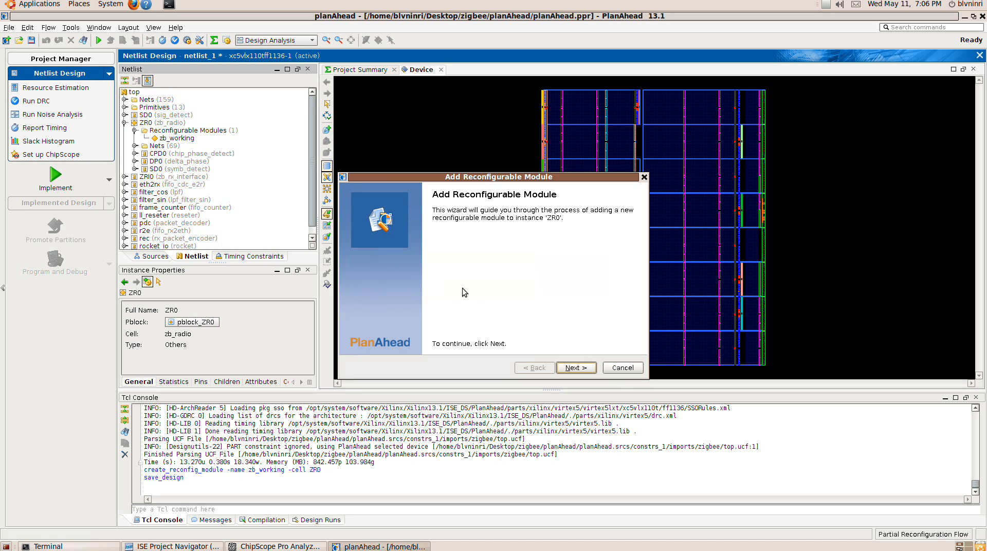
pyautogui.click(576, 367)
pyautogui.write('zb')
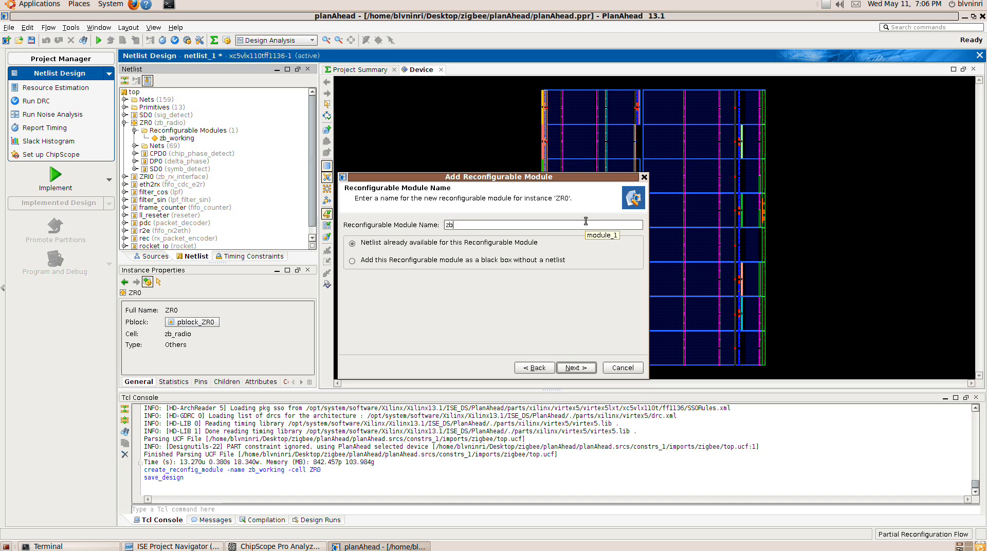
pyautogui.write('_and')
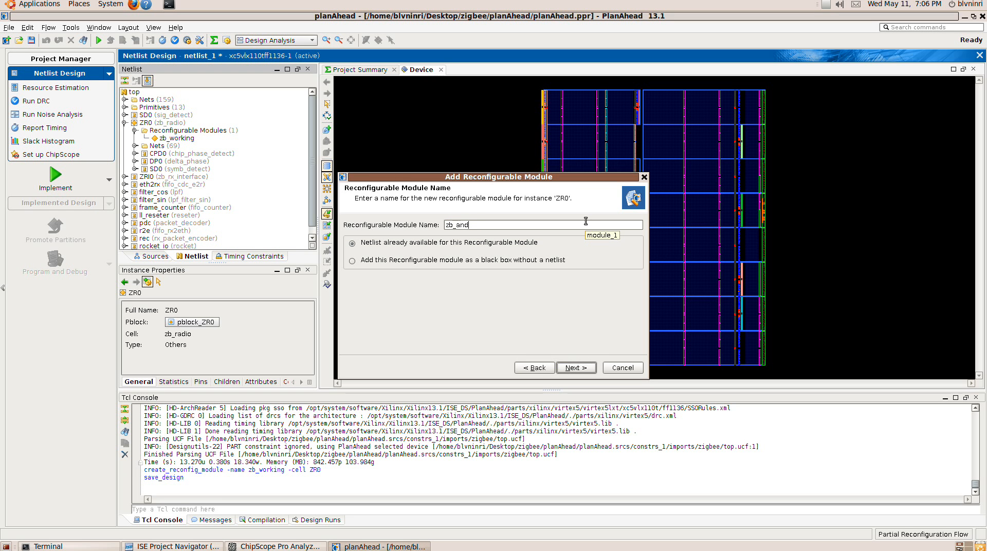
pyautogui.write('1')
pyautogui.click(584, 372)
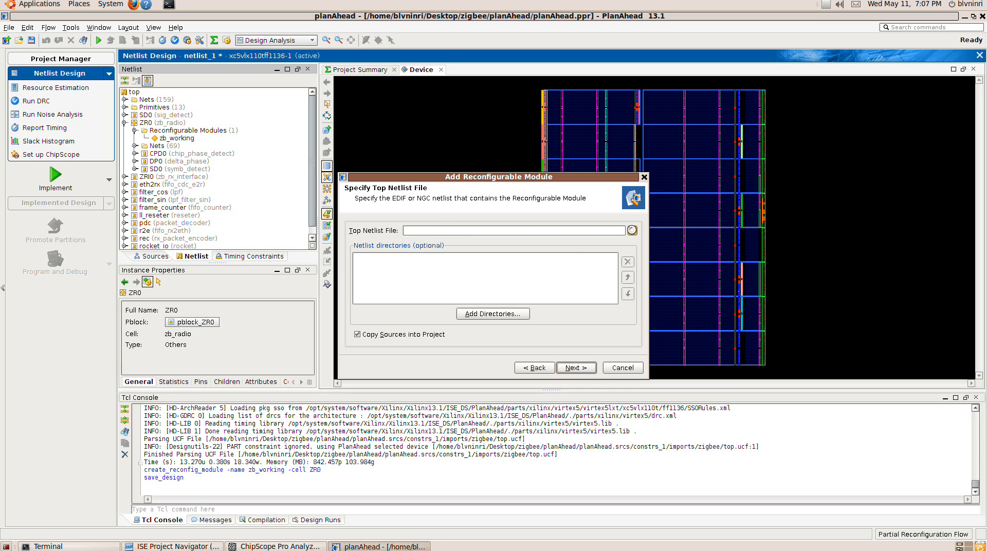
# Use zb_radio.ngc from the zb_radio_and1 folder as the module's top netlist and finish adding zb_and1 without a constraints file
pyautogui.click(632, 231)
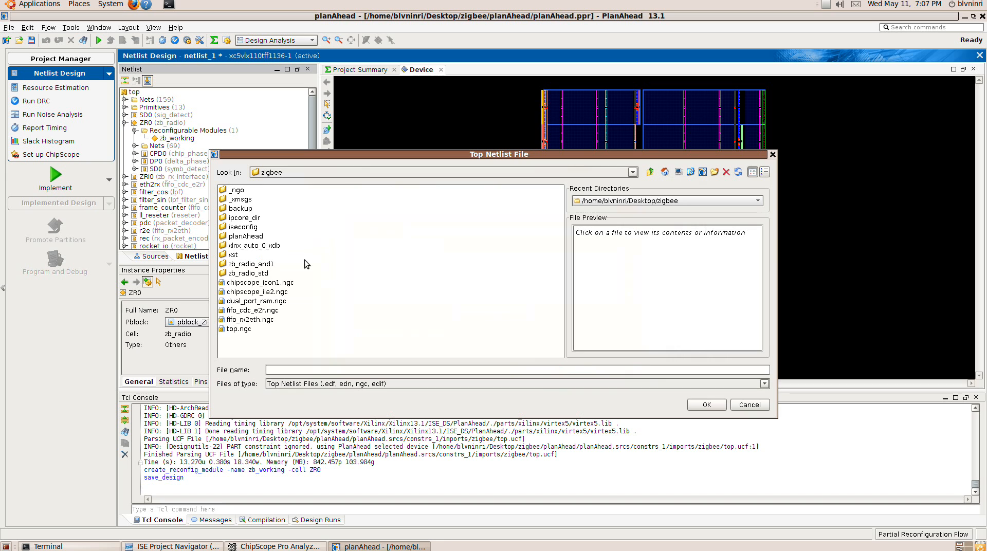
pyautogui.click(252, 265)
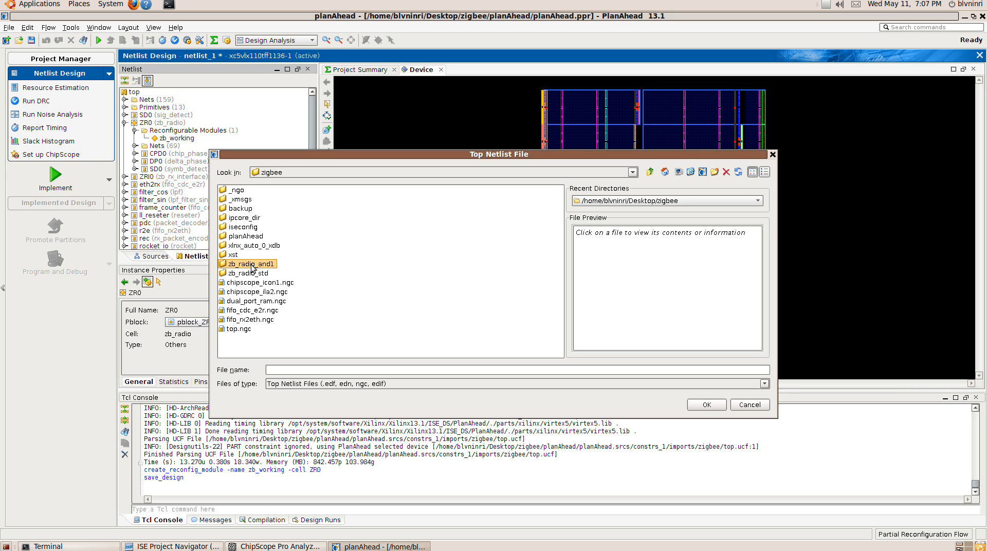
pyautogui.doubleClick(228, 265)
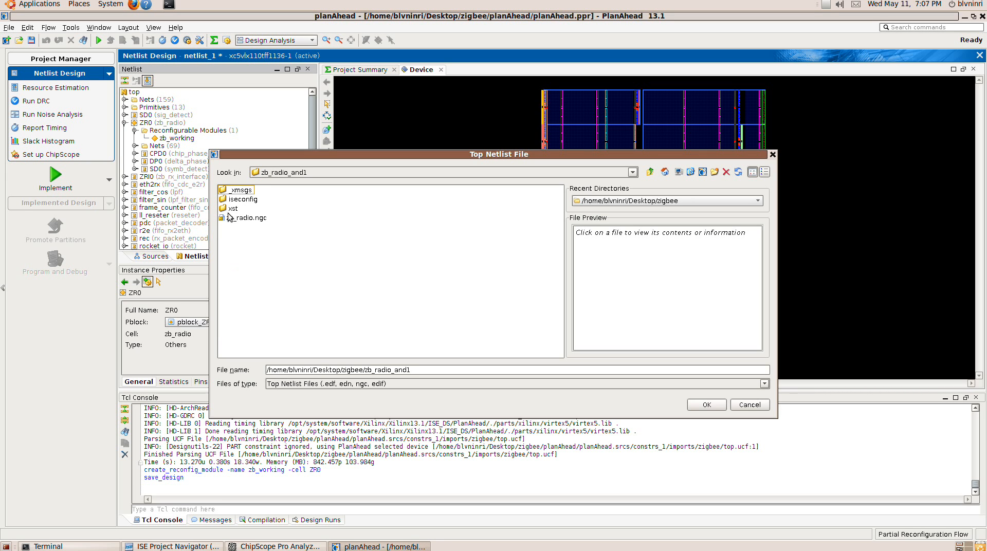
pyautogui.click(244, 219)
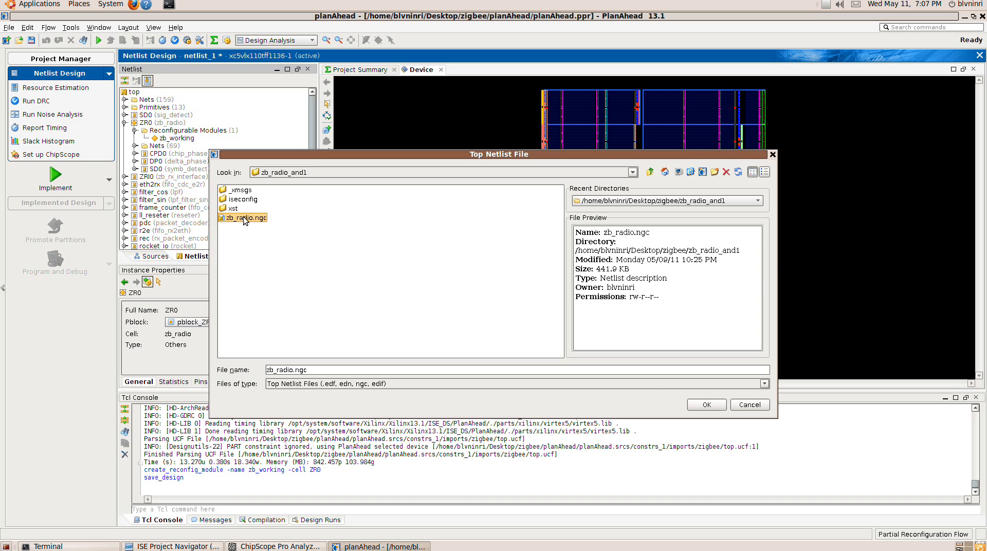
pyautogui.click(706, 405)
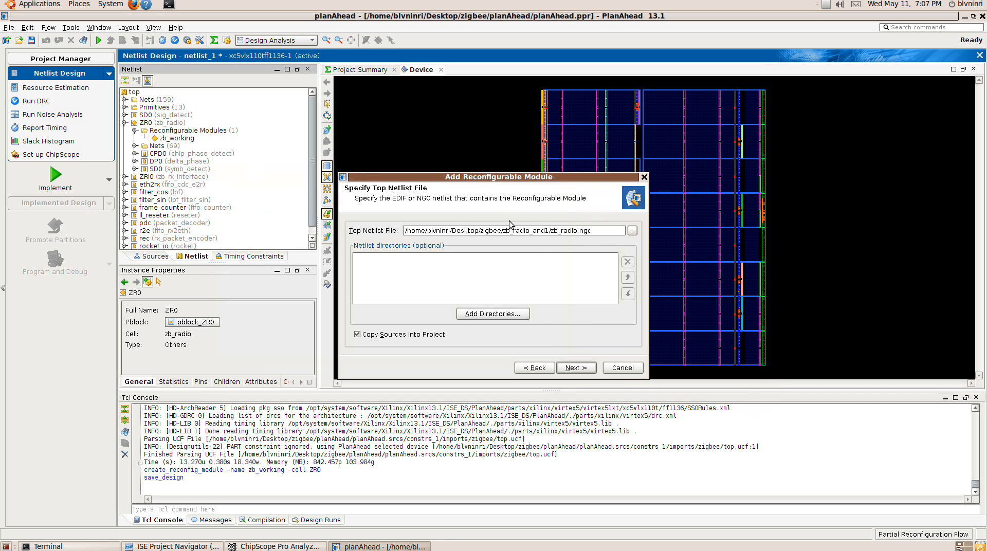
pyautogui.click(578, 370)
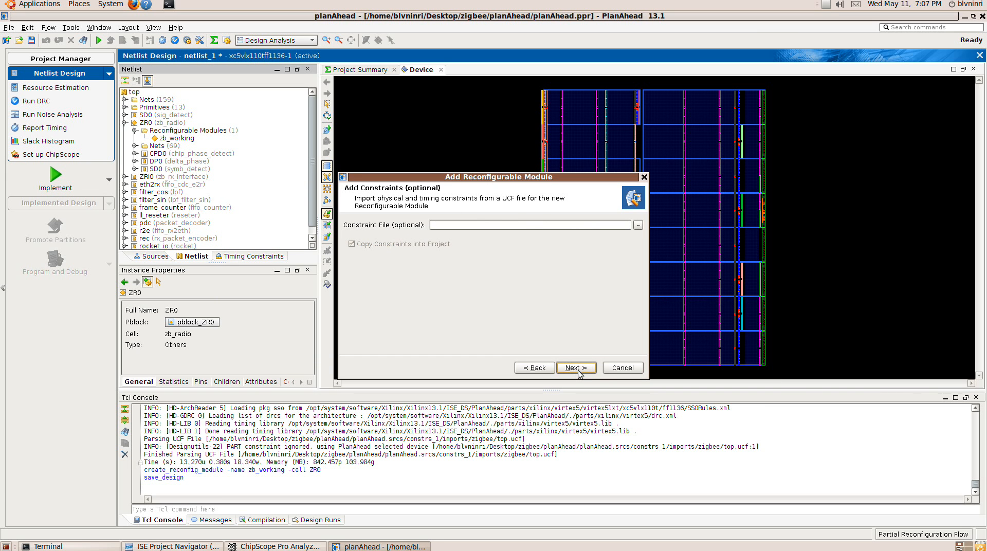
pyautogui.click(577, 368)
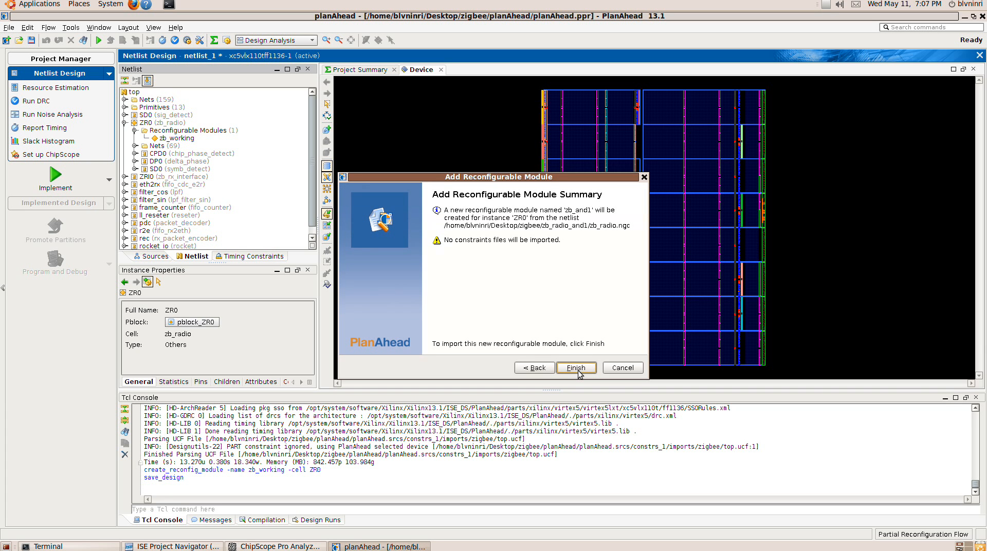
pyautogui.click(576, 369)
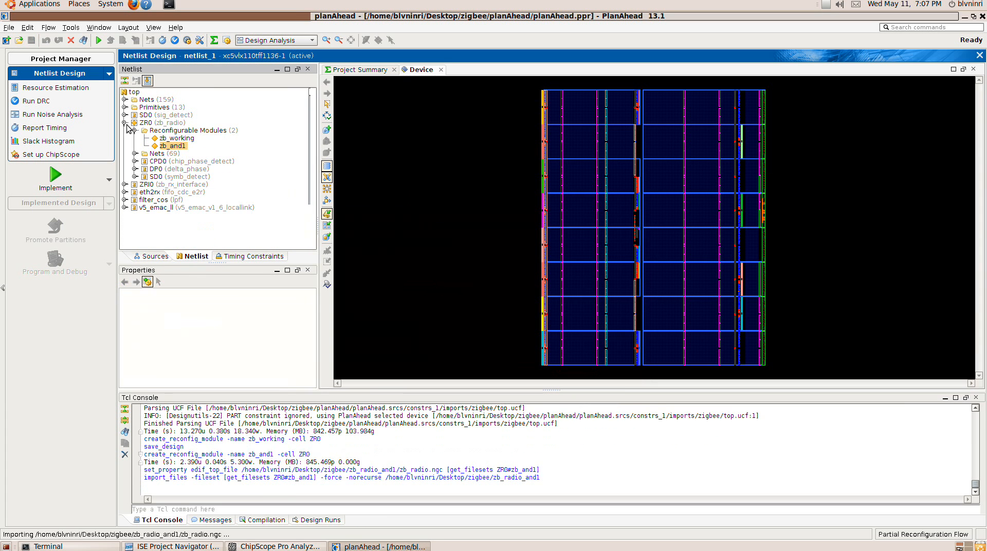
# Set zb_working as the active reconfigurable module of ZR0 and expand ZR0's reconfigurable modules in the netlist tree
pyautogui.click(174, 146)
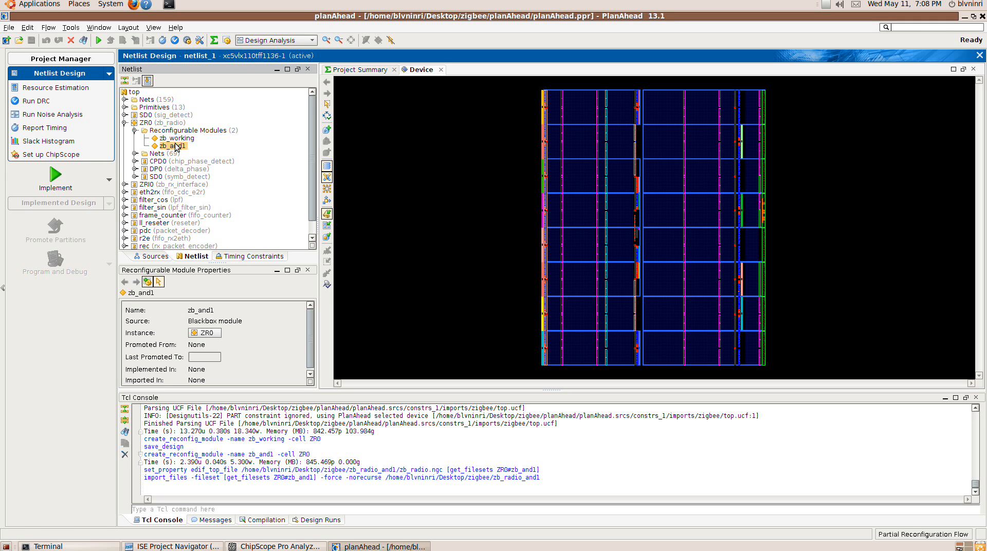
pyautogui.click(172, 139)
pyautogui.rightClick(173, 142)
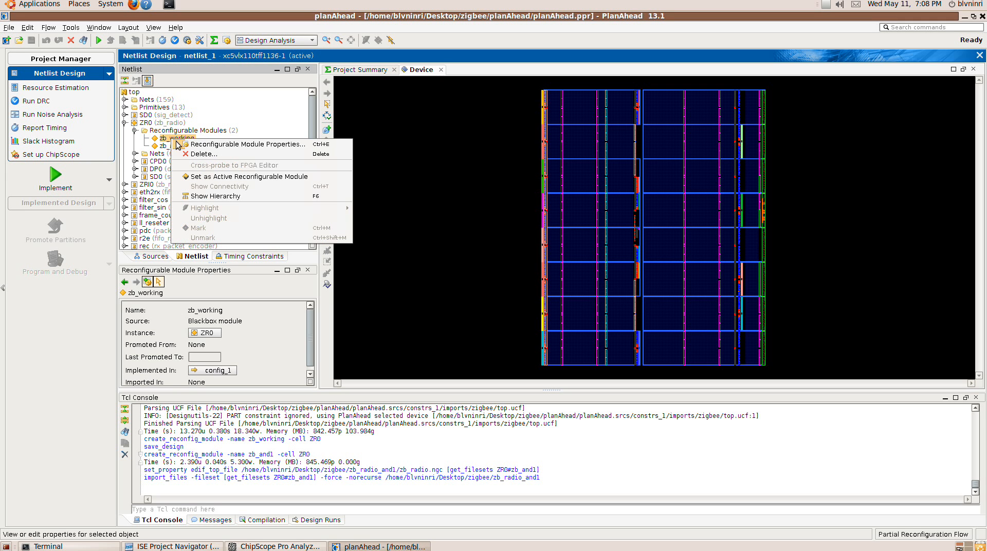
pyautogui.click(225, 177)
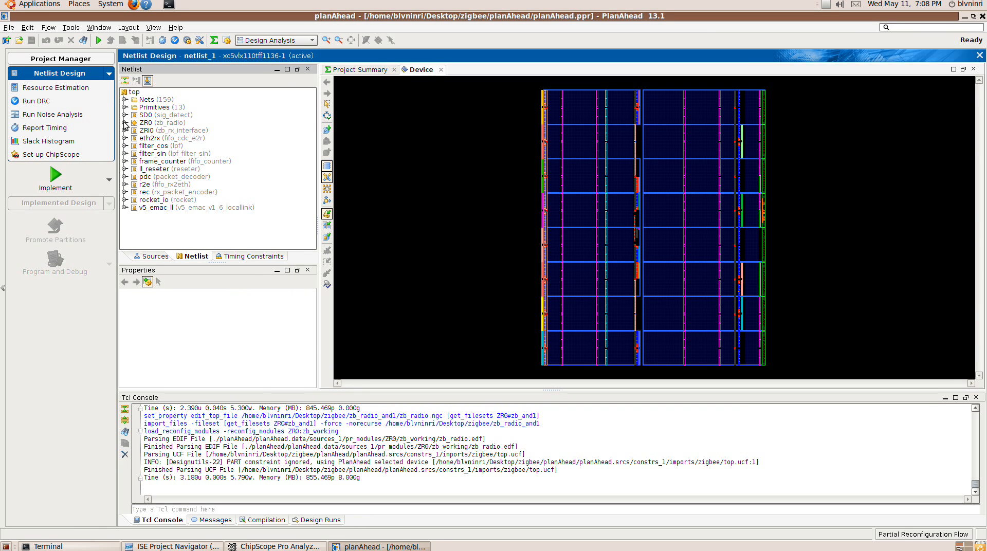
pyautogui.click(124, 123)
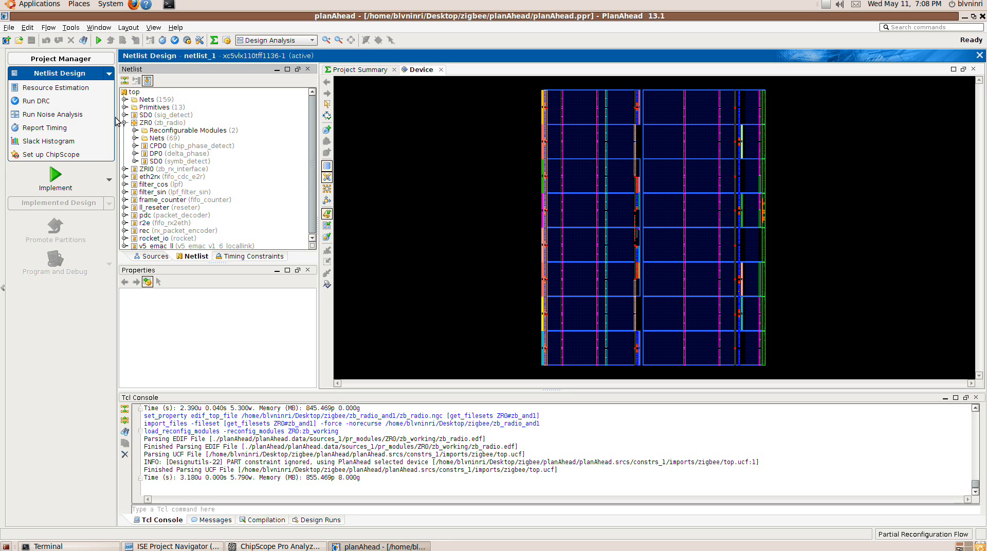
pyautogui.click(134, 131)
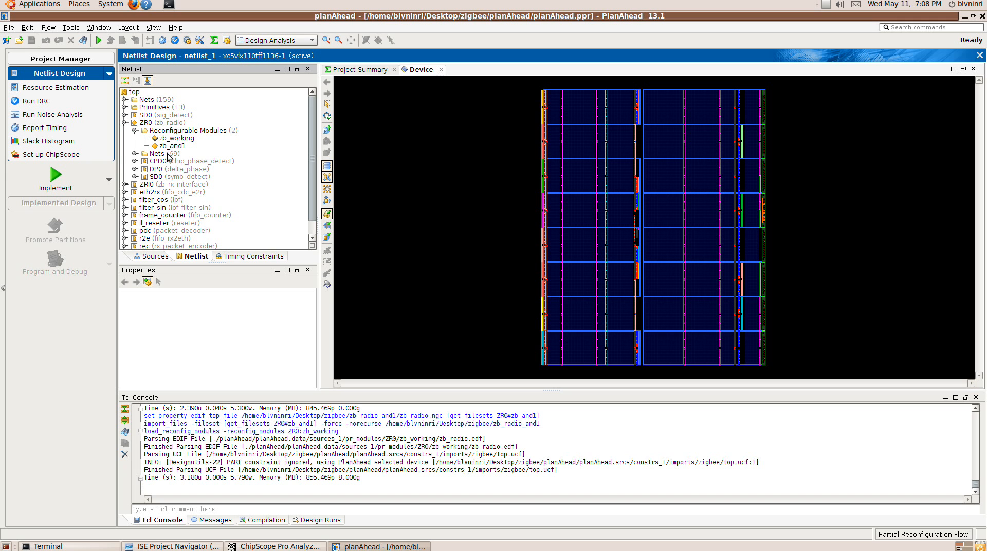
# Show the physical constraints and draw a rectangle of about 192 slices for pblock_ZR0 on the device, constraining SLICE resources
pyautogui.click(98, 28)
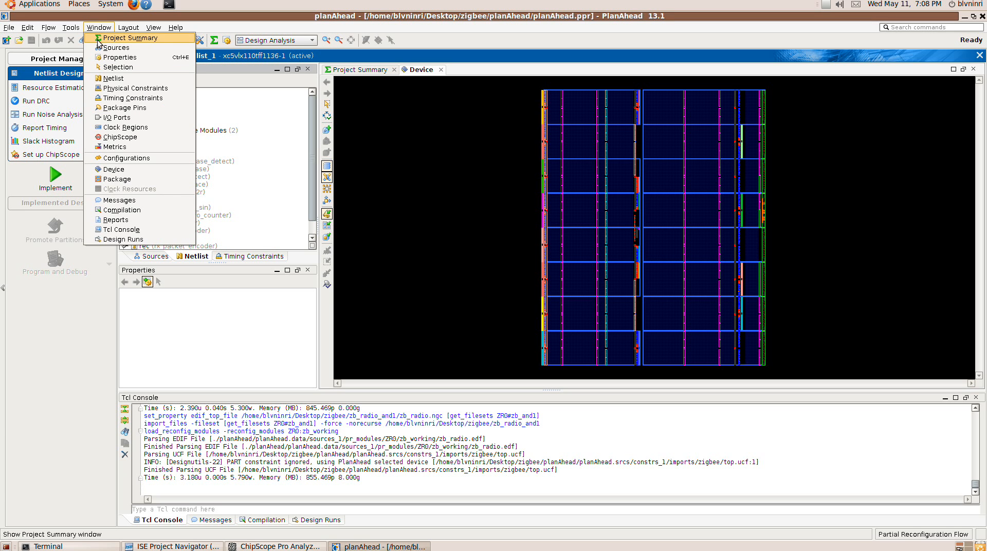
pyautogui.click(122, 90)
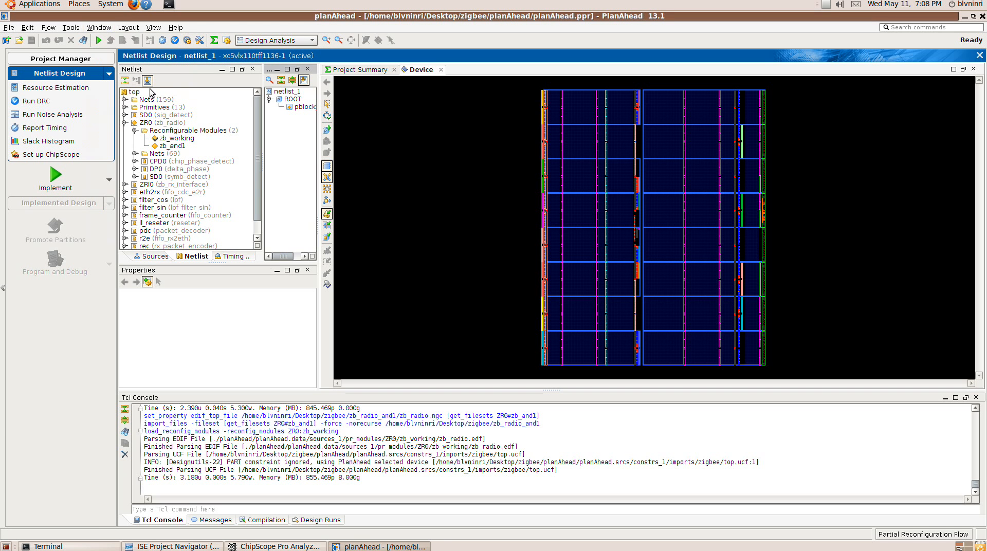
pyautogui.click(309, 108)
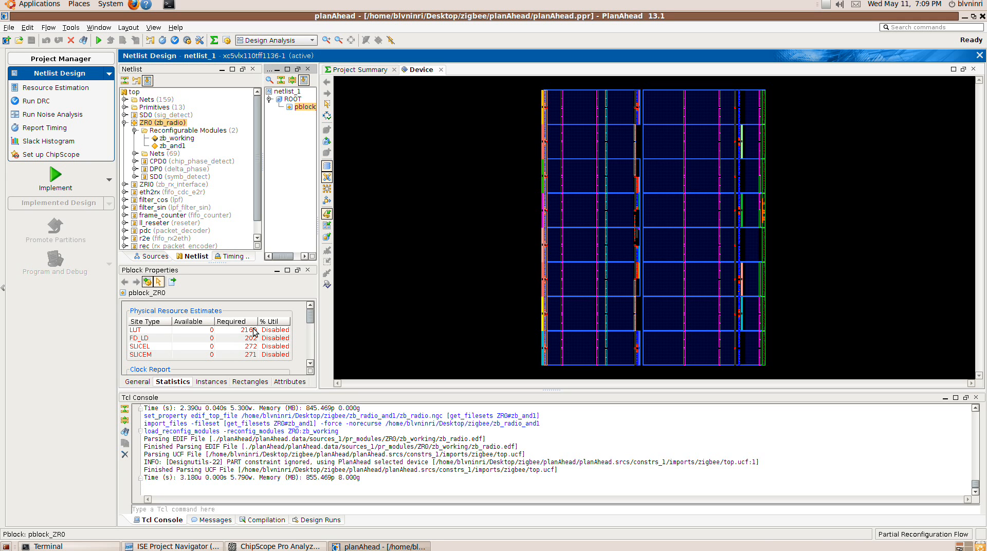
pyautogui.rightClick(653, 252)
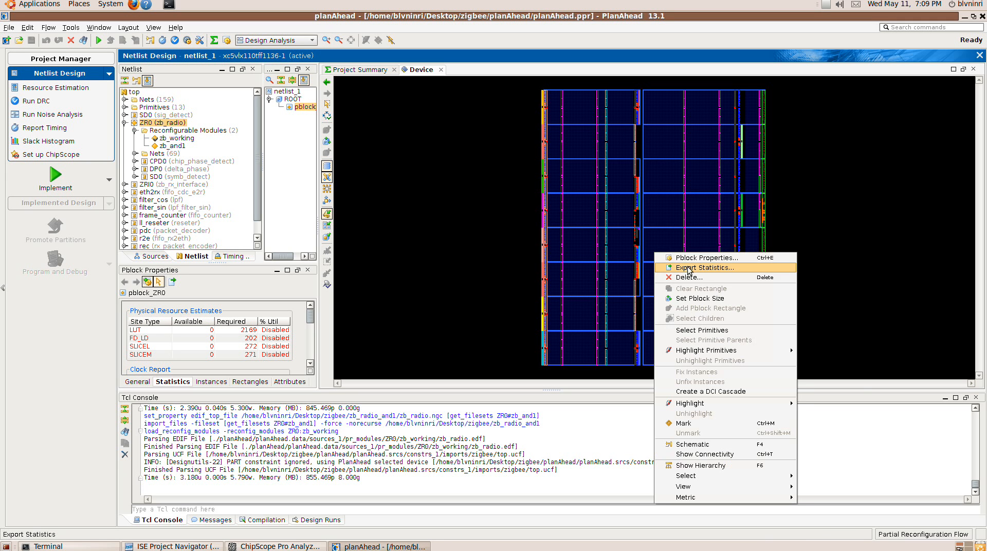
pyautogui.click(698, 298)
pyautogui.moveTo(651, 236); pyautogui.dragTo(677, 257)
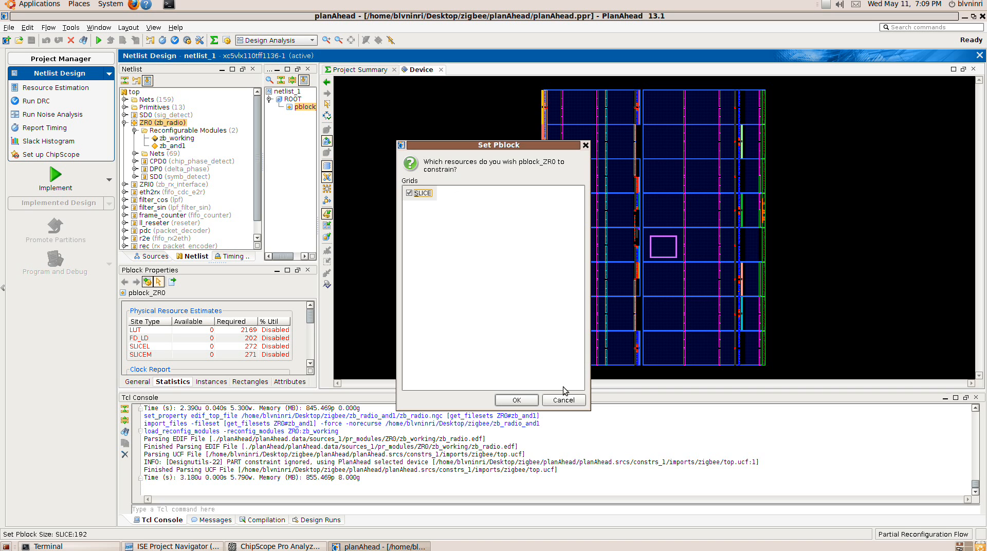
pyautogui.click(532, 401)
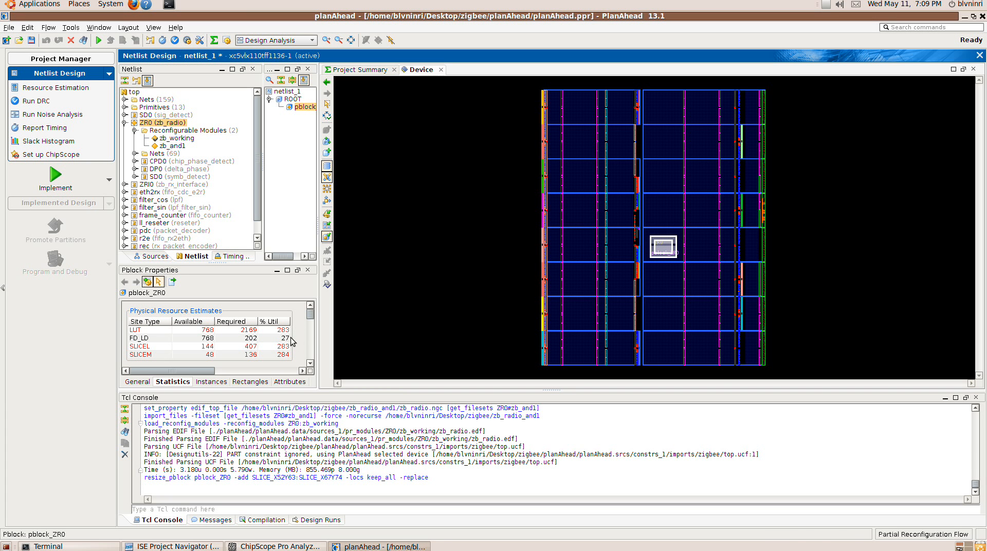
# Move pblock_ZR0 lower beside the device's central column and resize it to 660 slices, spanning SLICE_X48Y40 to SLICE_X69Y69
pyautogui.scroll(2, 679, 247)
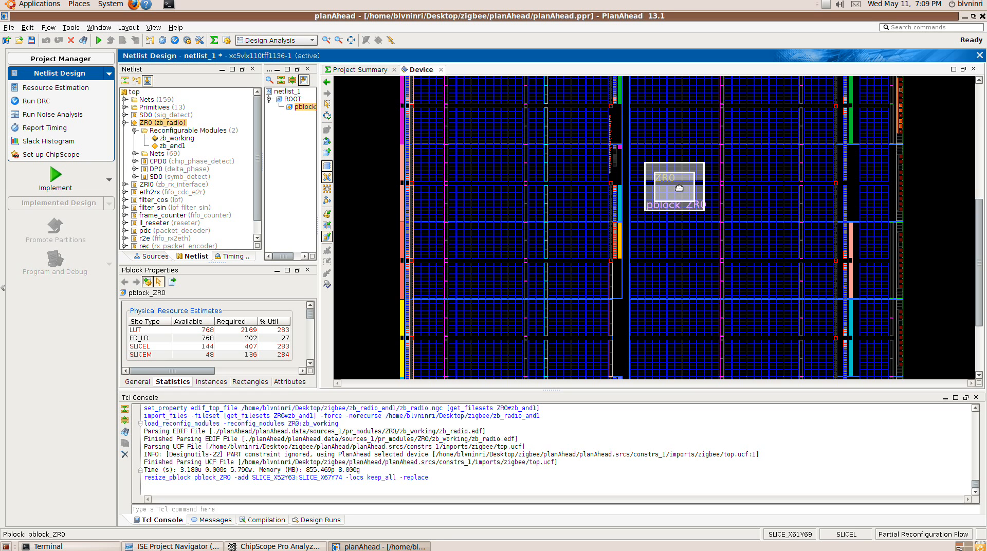
pyautogui.moveTo(679, 189); pyautogui.dragTo(663, 277)
pyautogui.moveTo(688, 252); pyautogui.dragTo(704, 148)
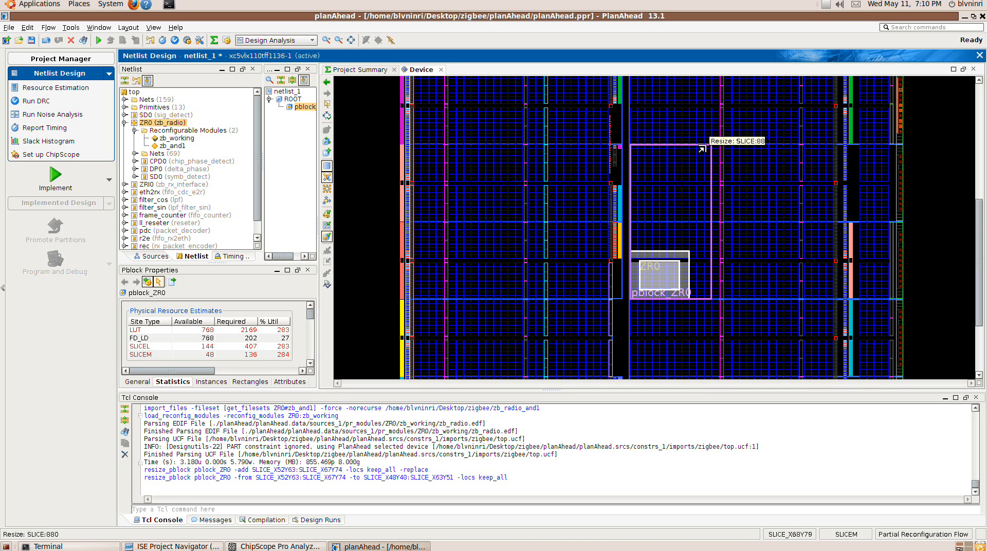
pyautogui.moveTo(702, 149); pyautogui.dragTo(703, 148)
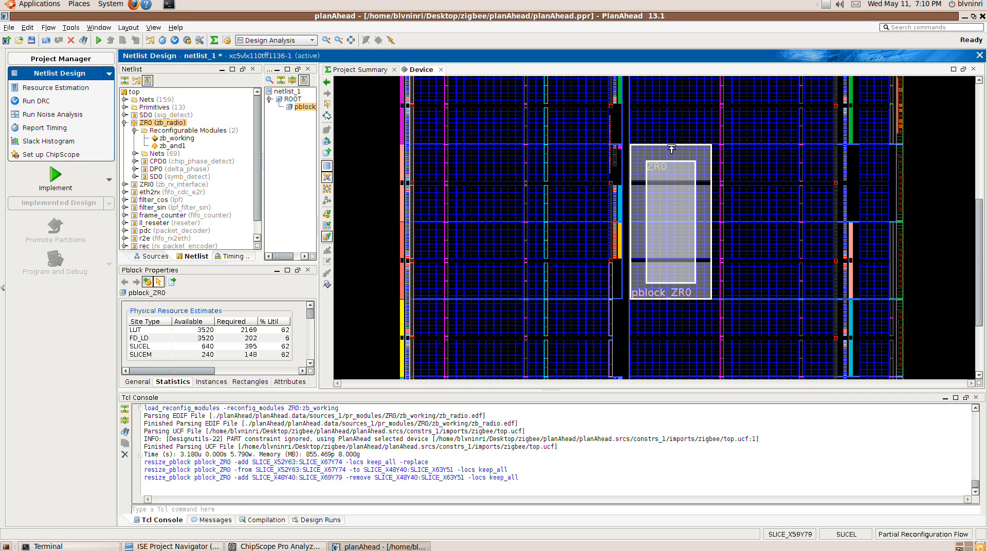
pyautogui.moveTo(671, 150); pyautogui.dragTo(671, 187)
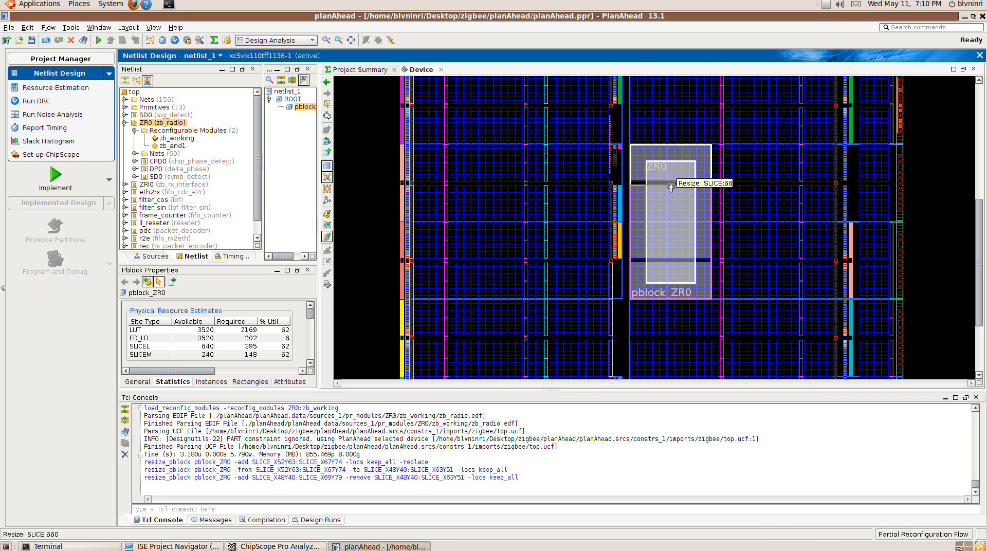
pyautogui.moveTo(671, 187); pyautogui.dragTo(671, 186)
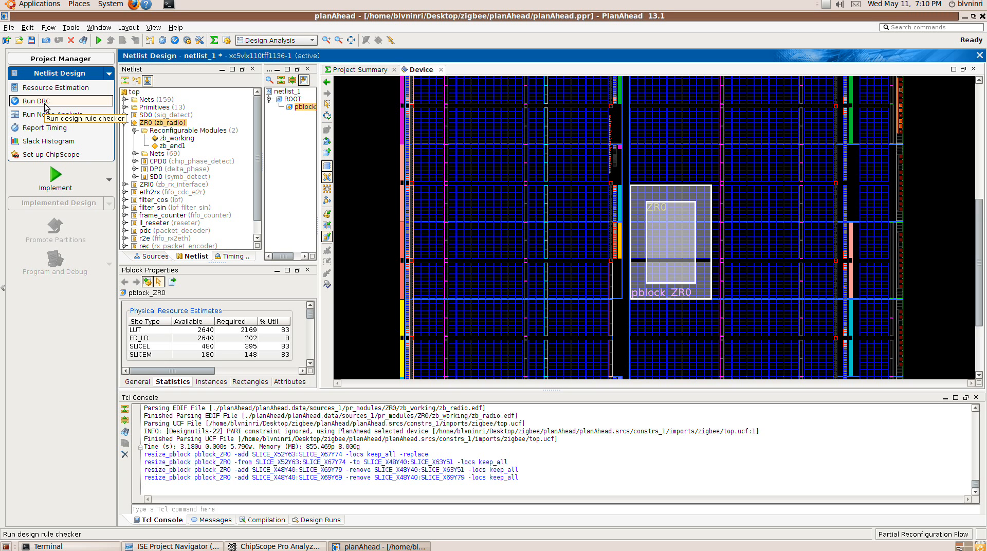
# Run the design rule check with all rules as results_1 and review the Partial Reconfig violations
pyautogui.click(175, 41)
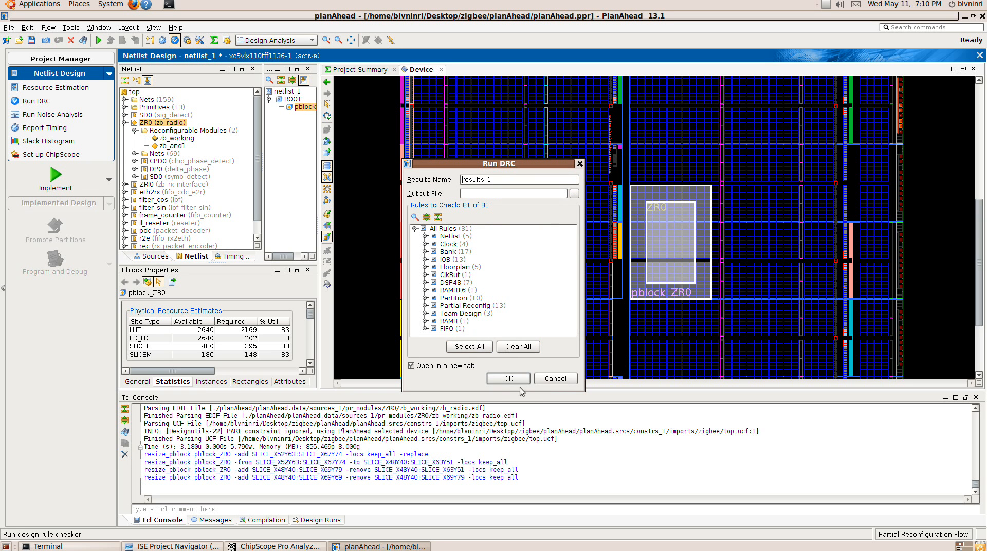
pyautogui.click(508, 378)
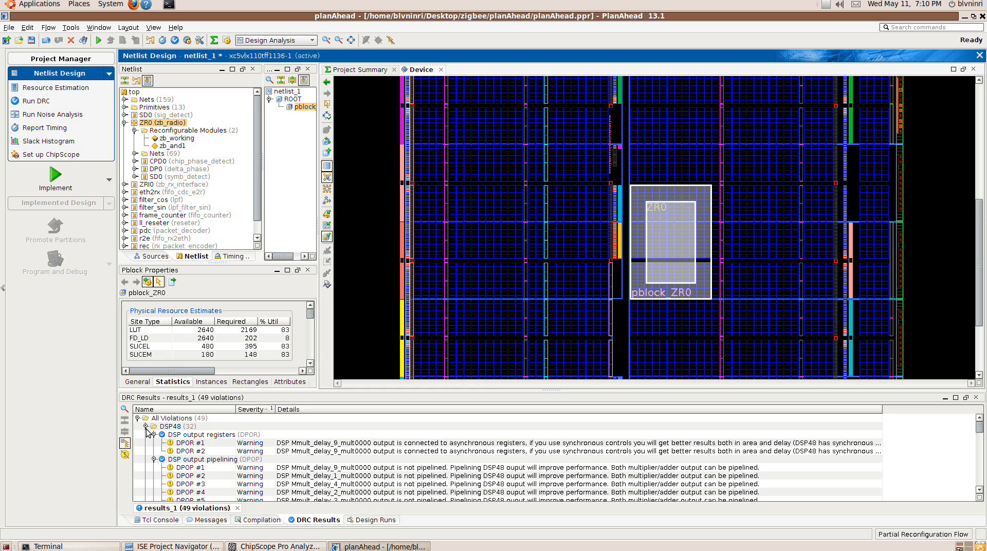
pyautogui.click(146, 427)
pyautogui.click(146, 443)
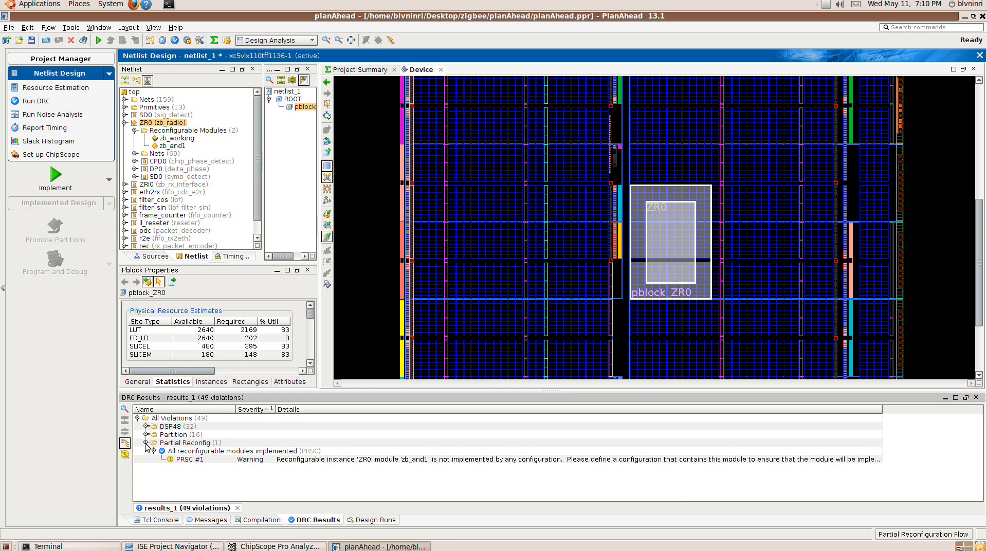
pyautogui.click(146, 442)
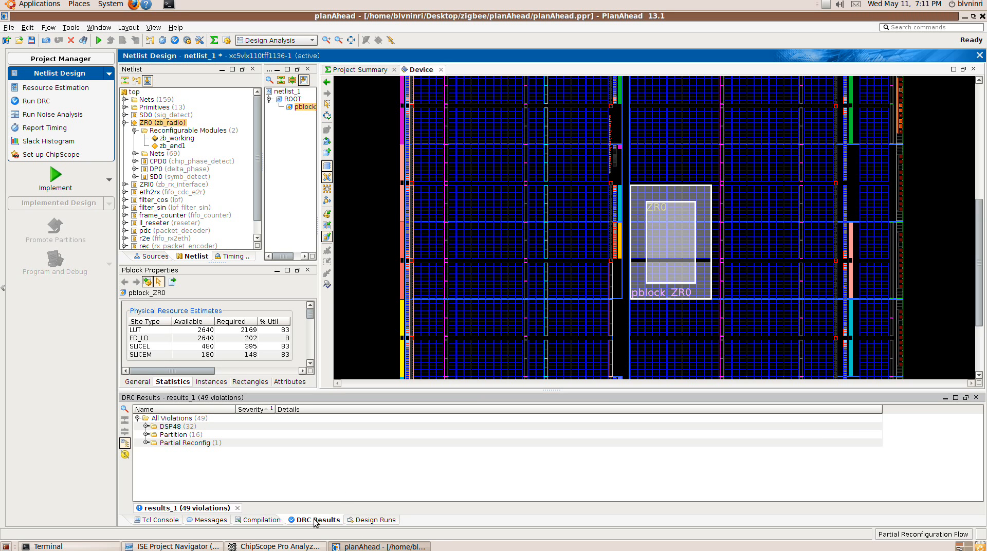
# Start creating a new implementation run using netlist sources_1, constraints set constrs_1 and part xc5vlx110tff1136-1
pyautogui.click(374, 521)
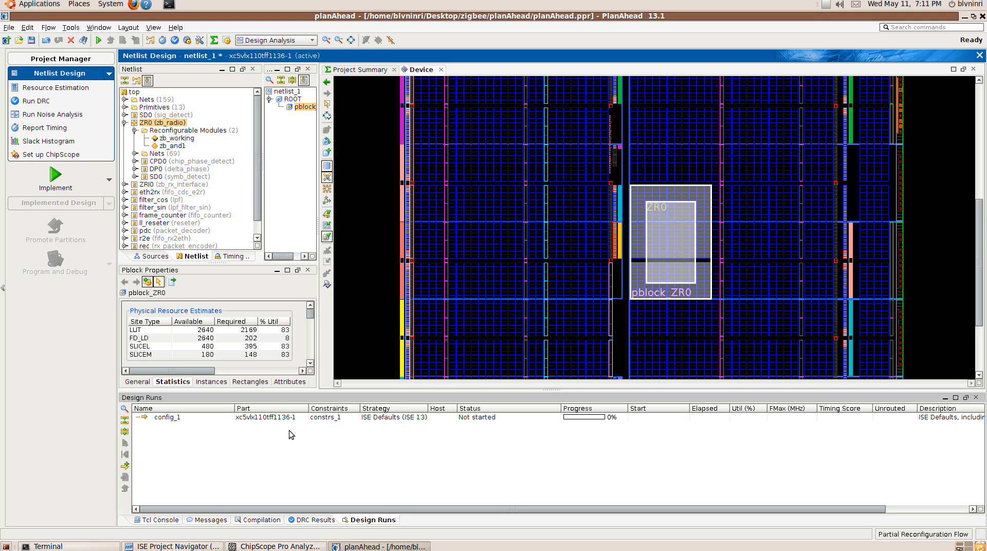
pyautogui.rightClick(200, 446)
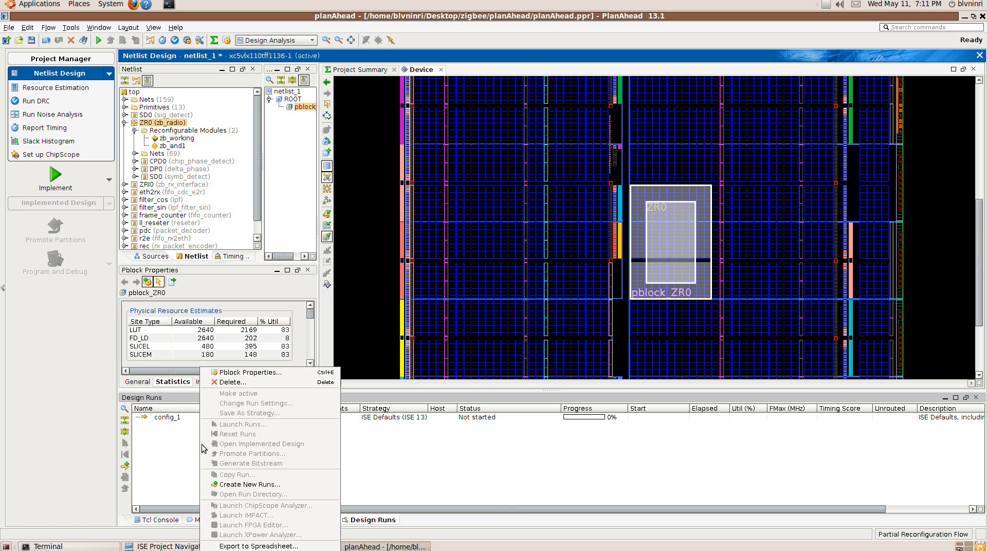
pyautogui.click(250, 484)
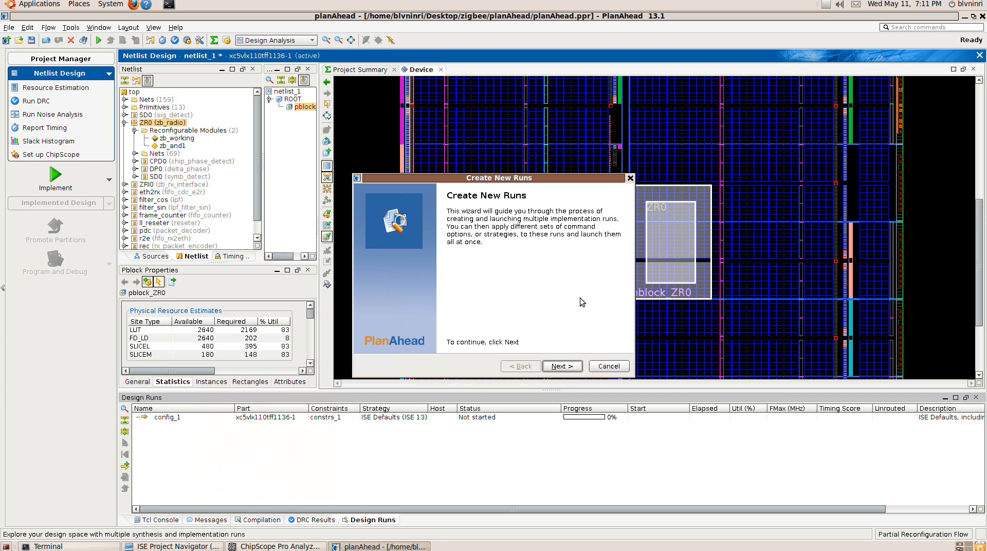
pyautogui.click(561, 367)
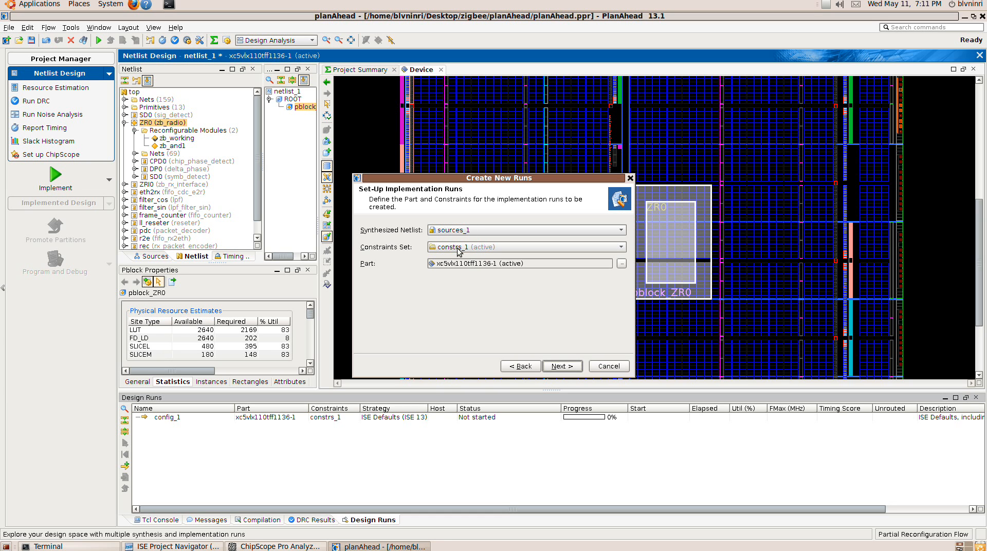
pyautogui.click(562, 367)
# Assign module variant zb_and1 to ZR0 in run config_2, with the Static Logic action set to Import
pyautogui.doubleClick(385, 251)
pyautogui.click(495, 252)
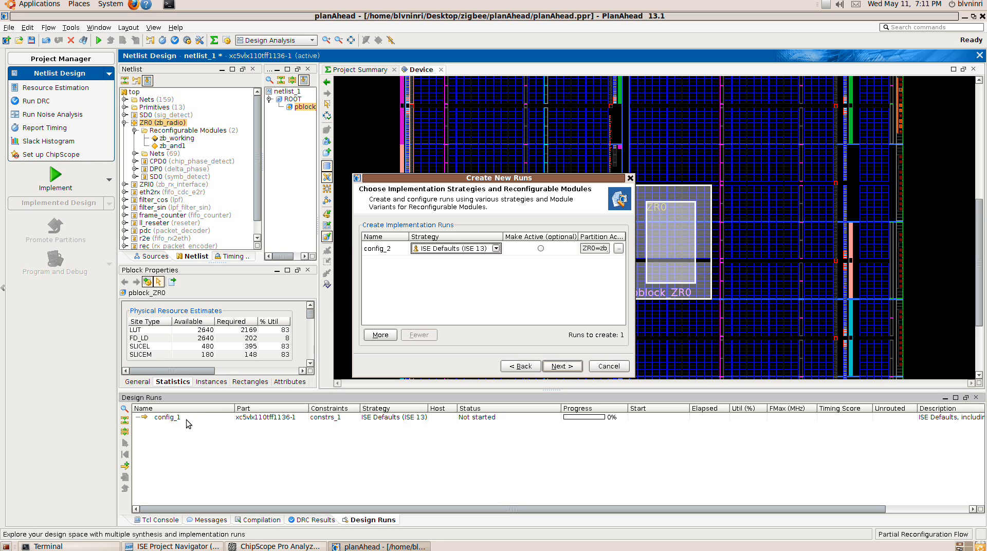
pyautogui.click(619, 249)
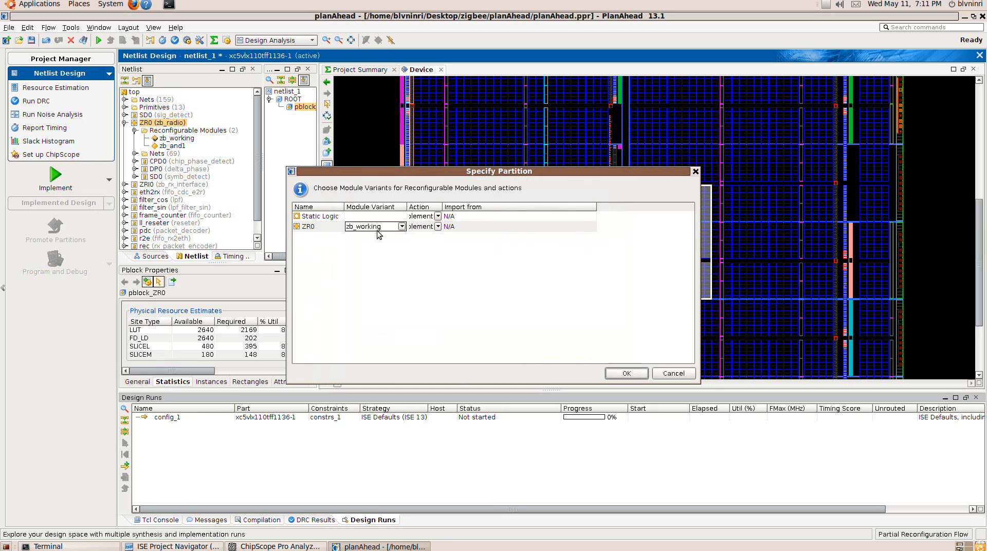
pyautogui.click(401, 227)
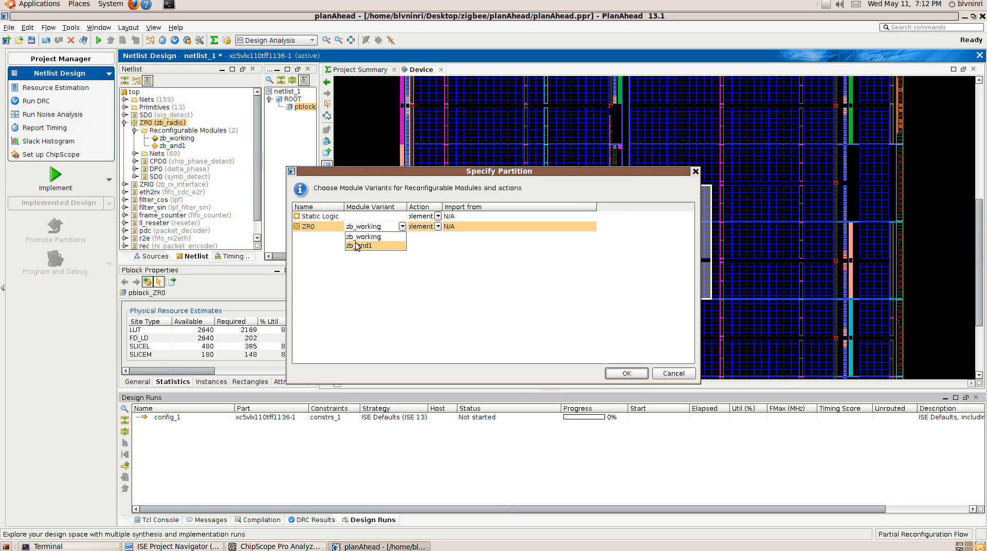
pyautogui.click(356, 242)
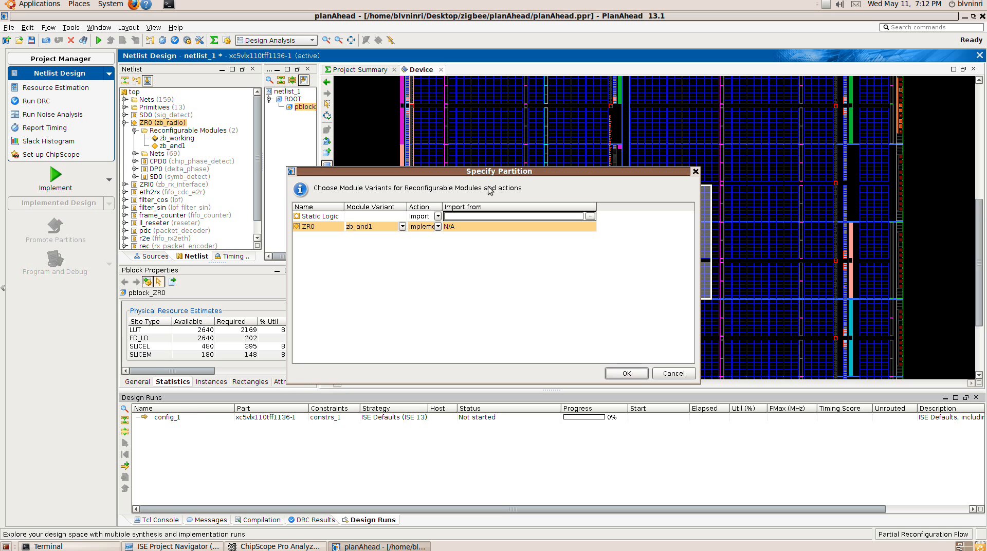
pyautogui.click(630, 373)
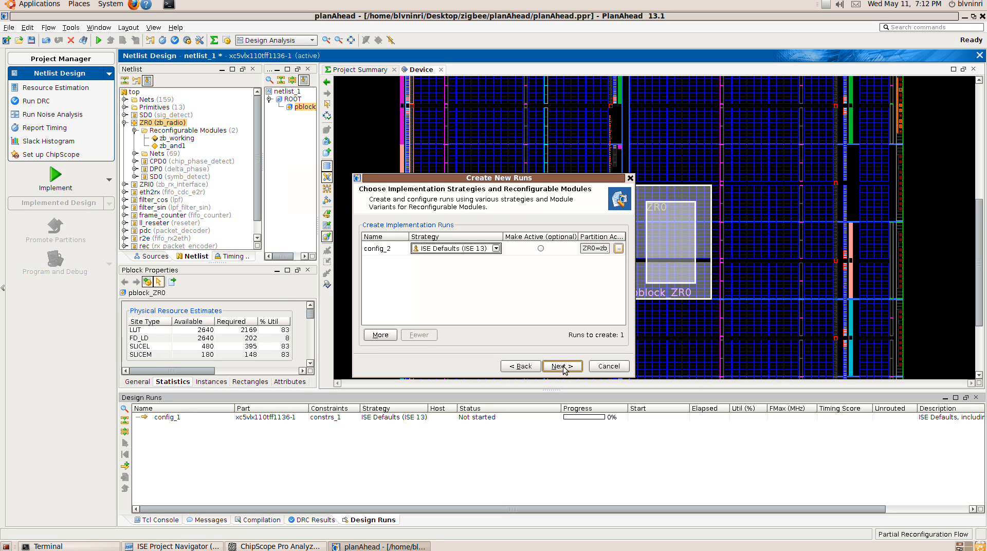
# Finish creating run config_2 with the ISE Defaults strategy and default launch directory, without launching it now
pyautogui.click(563, 368)
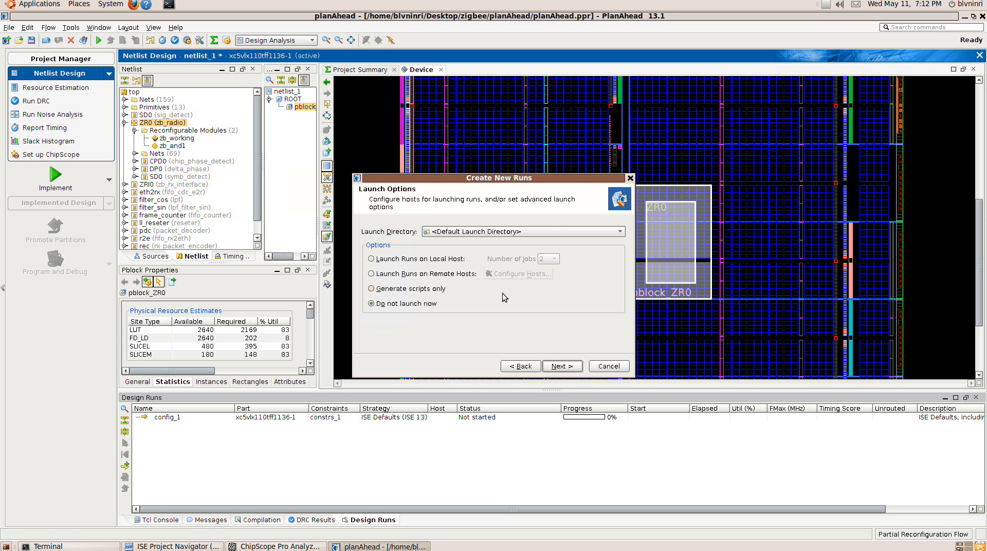
pyautogui.click(563, 366)
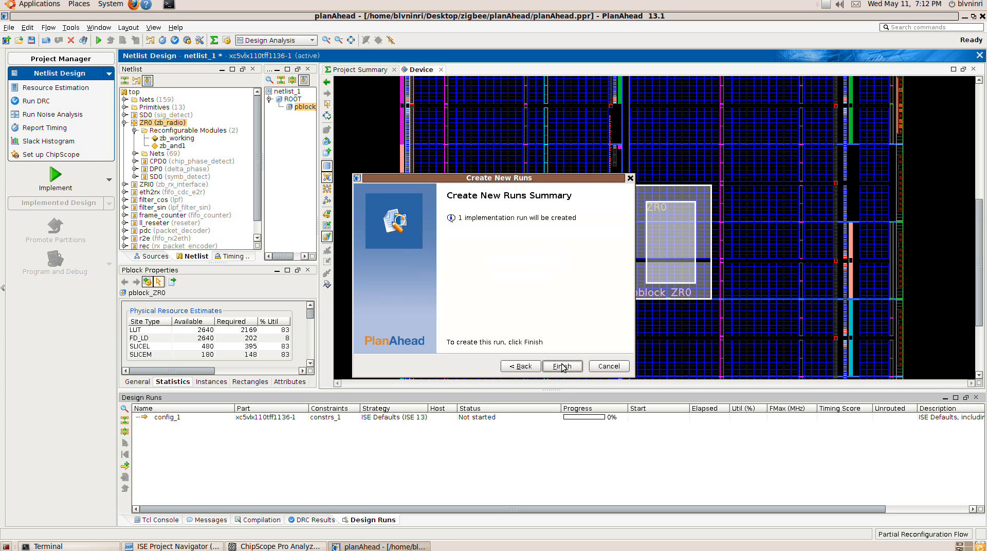
pyautogui.click(563, 367)
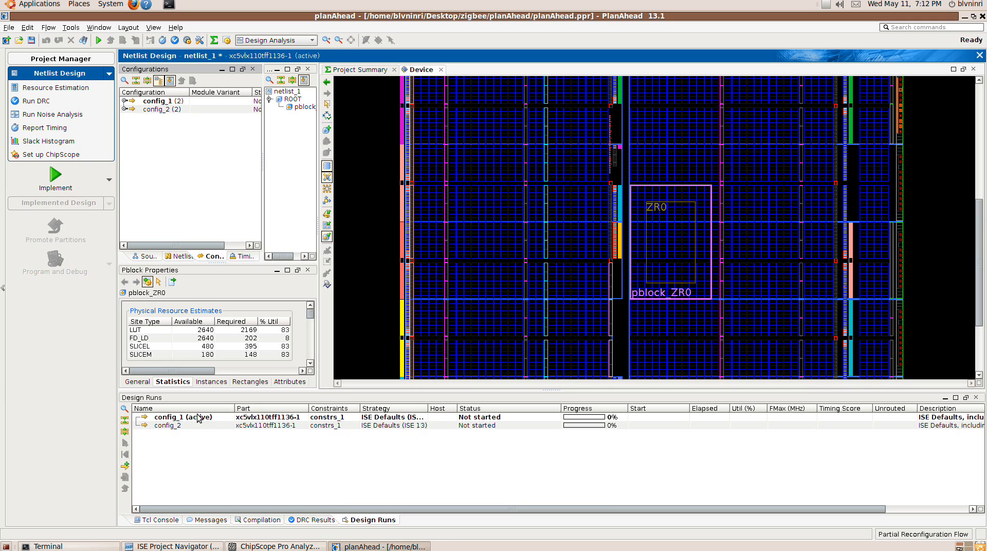
# Launch run config_1 on the local host with 2 jobs, saving the netlist design constraints constrs_1 first
pyautogui.rightClick(196, 446)
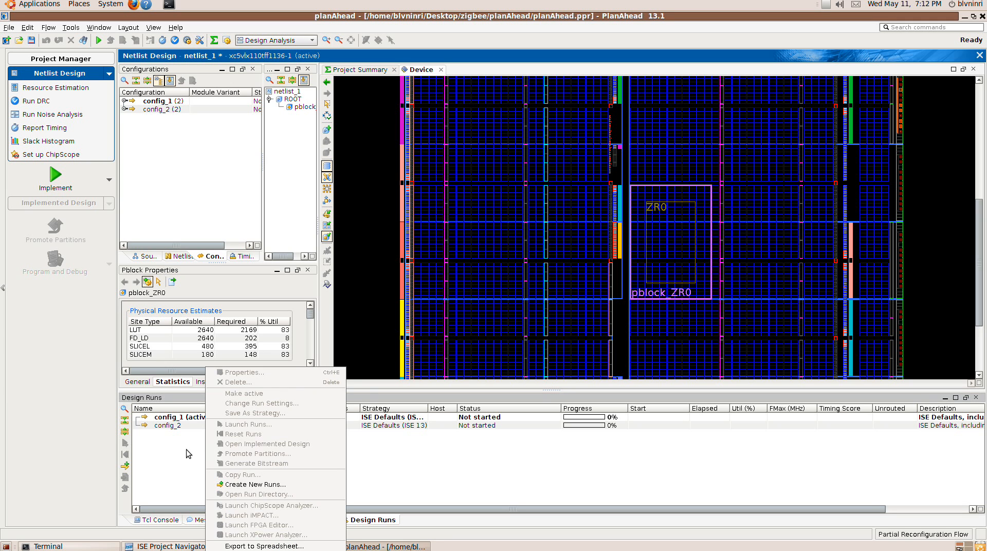
pyautogui.click(183, 449)
pyautogui.click(196, 418)
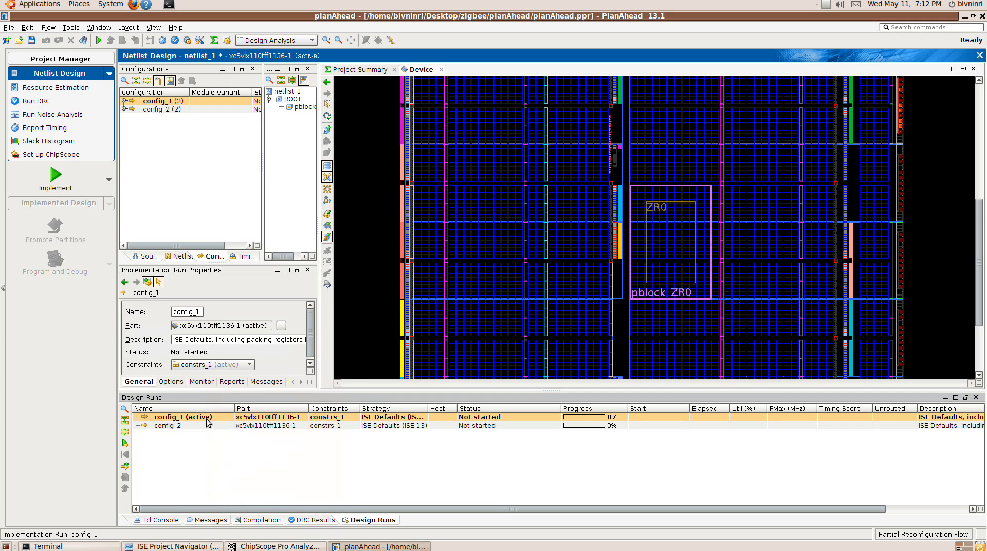
pyautogui.rightClick(201, 452)
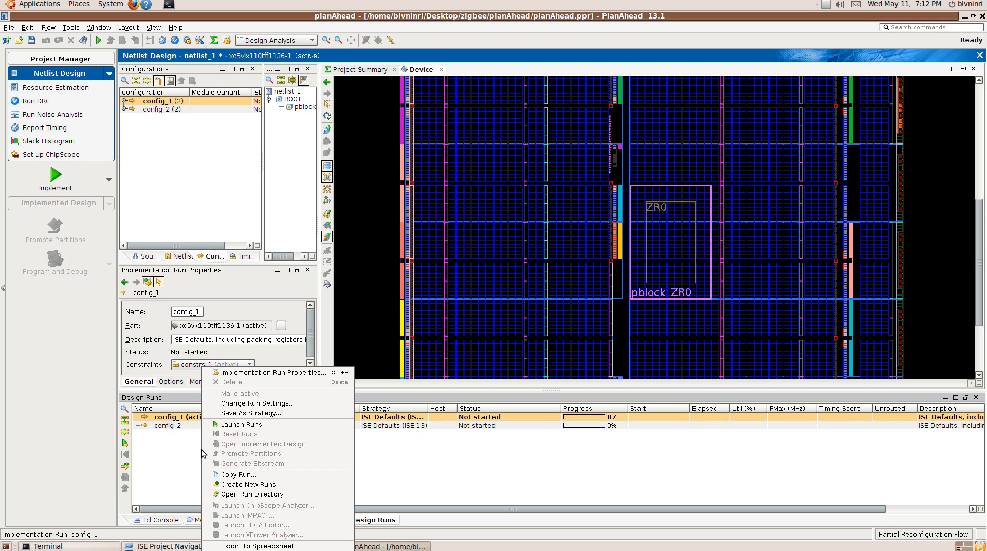
pyautogui.click(242, 425)
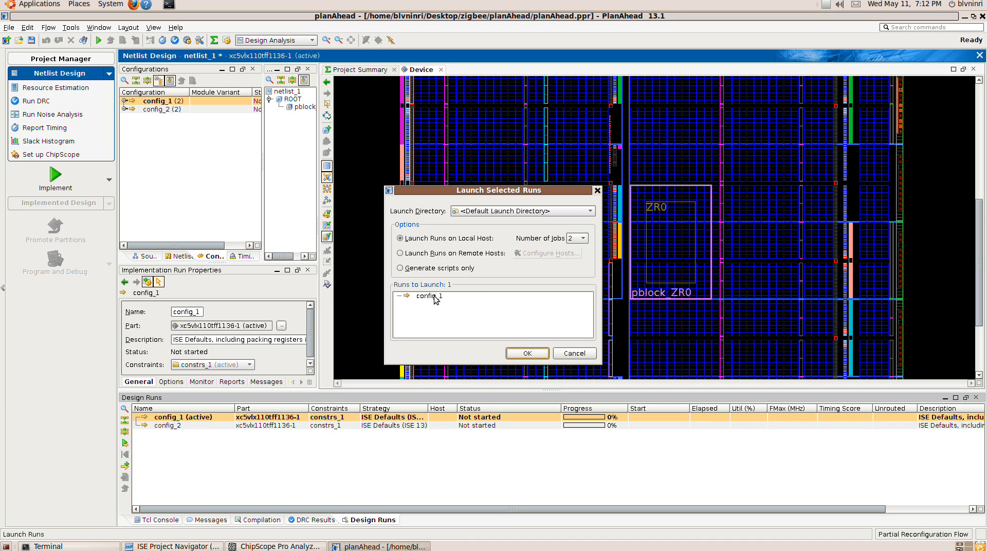
pyautogui.click(543, 354)
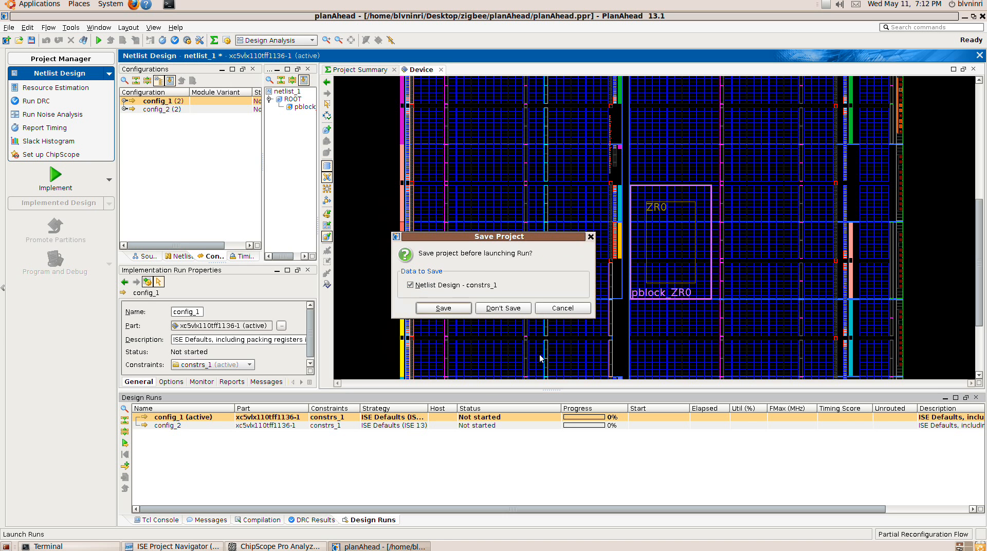
pyautogui.click(443, 308)
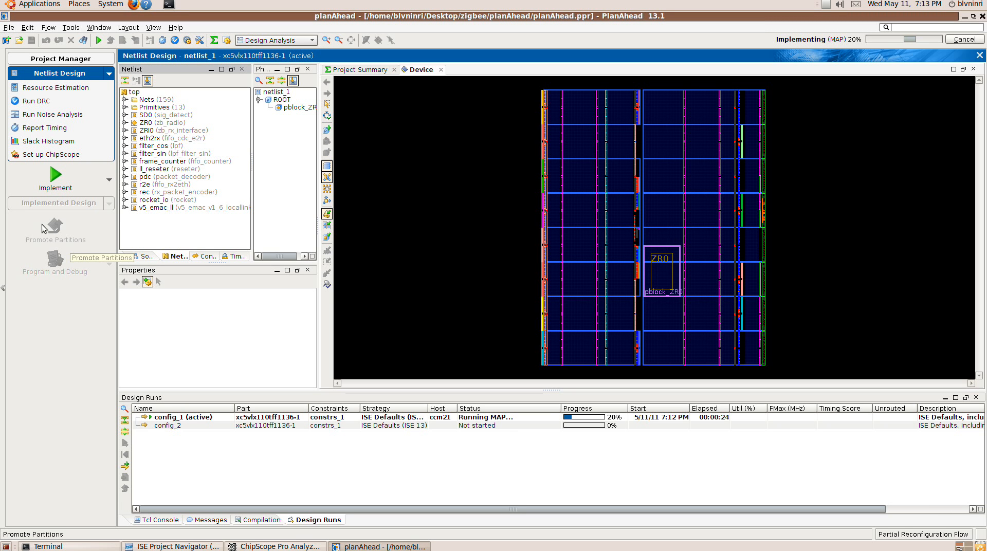
# Review the partition settings of config_2, checking the ZR0 module variant and the Static Logic action and import source
pyautogui.click(168, 427)
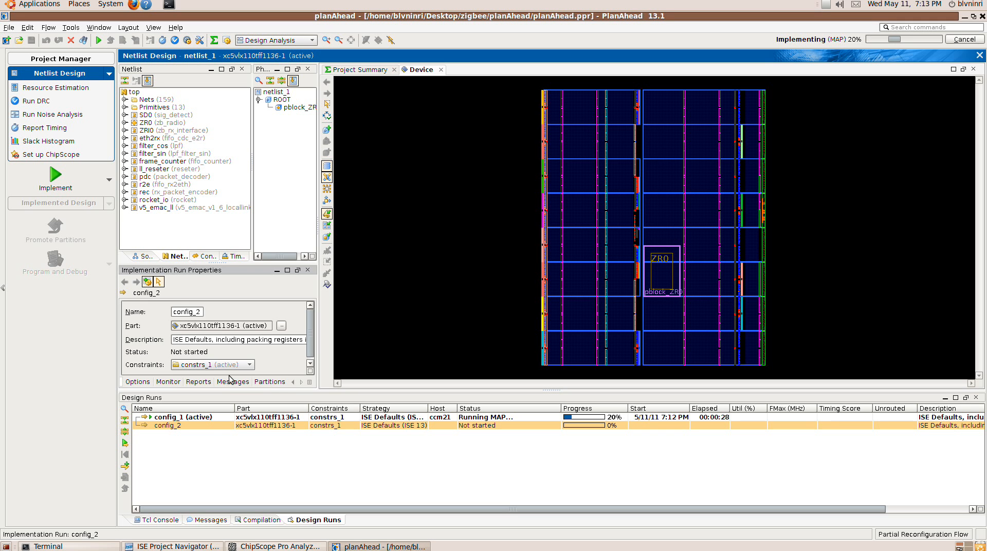
pyautogui.click(272, 382)
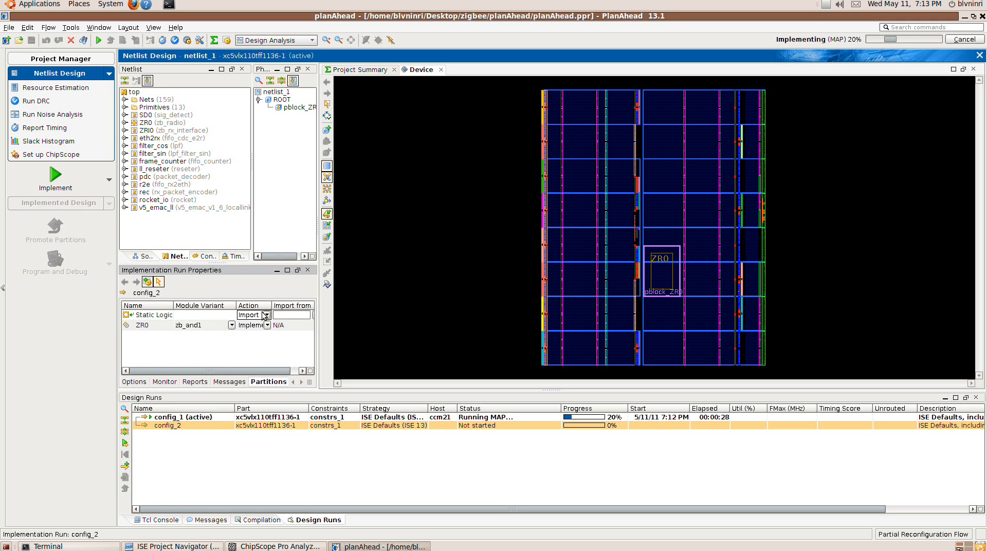
pyautogui.moveTo(277, 370); pyautogui.dragTo(302, 349)
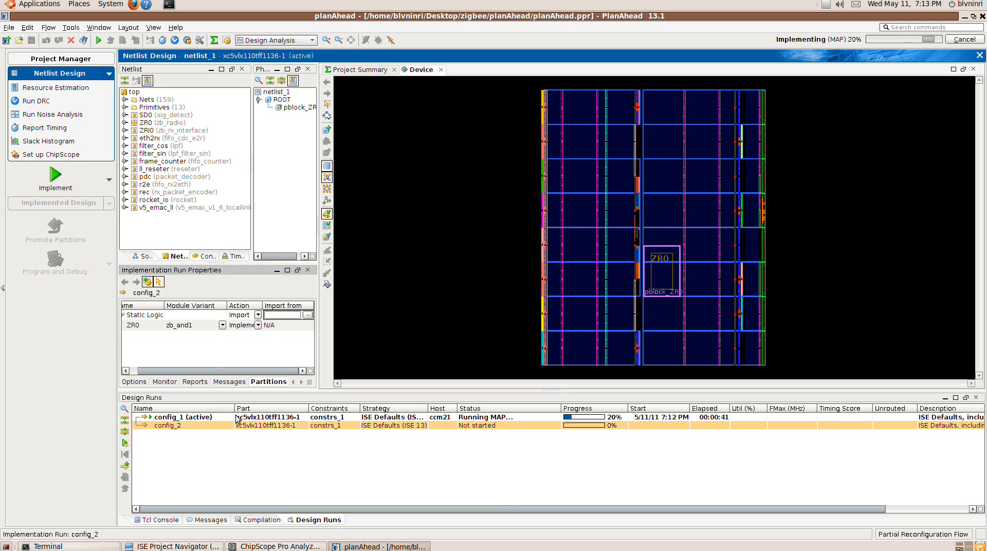
pyautogui.moveTo(221, 371); pyautogui.dragTo(154, 377)
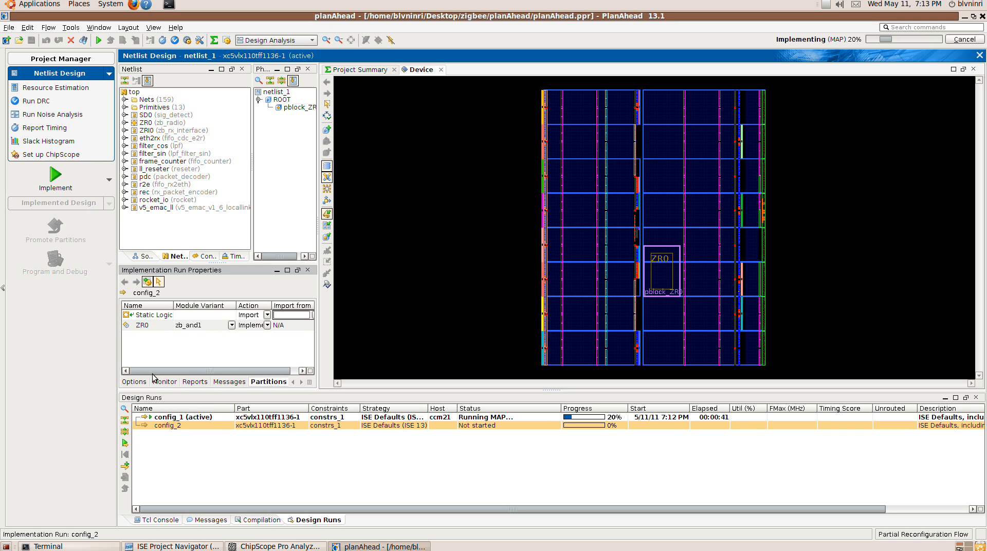
pyautogui.click(268, 315)
pyautogui.click(254, 345)
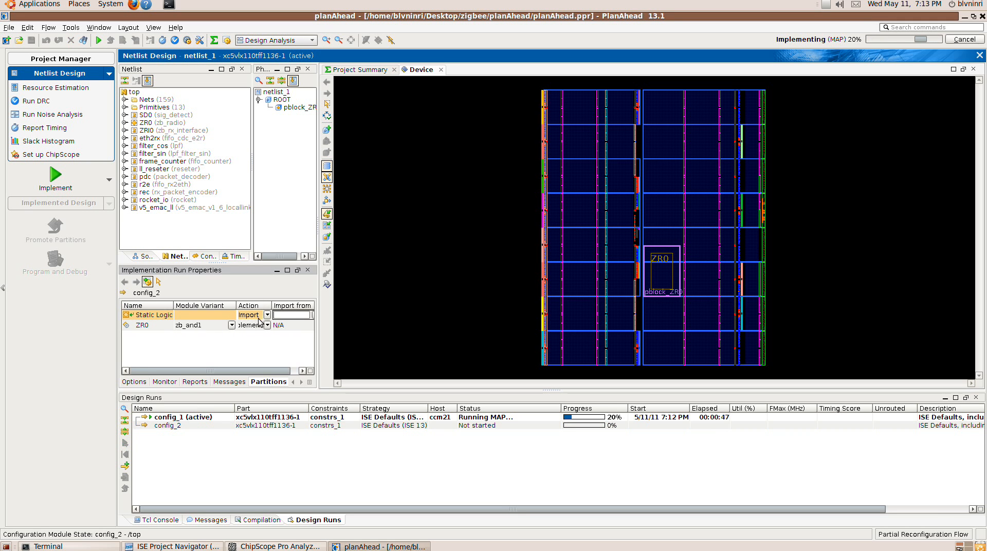